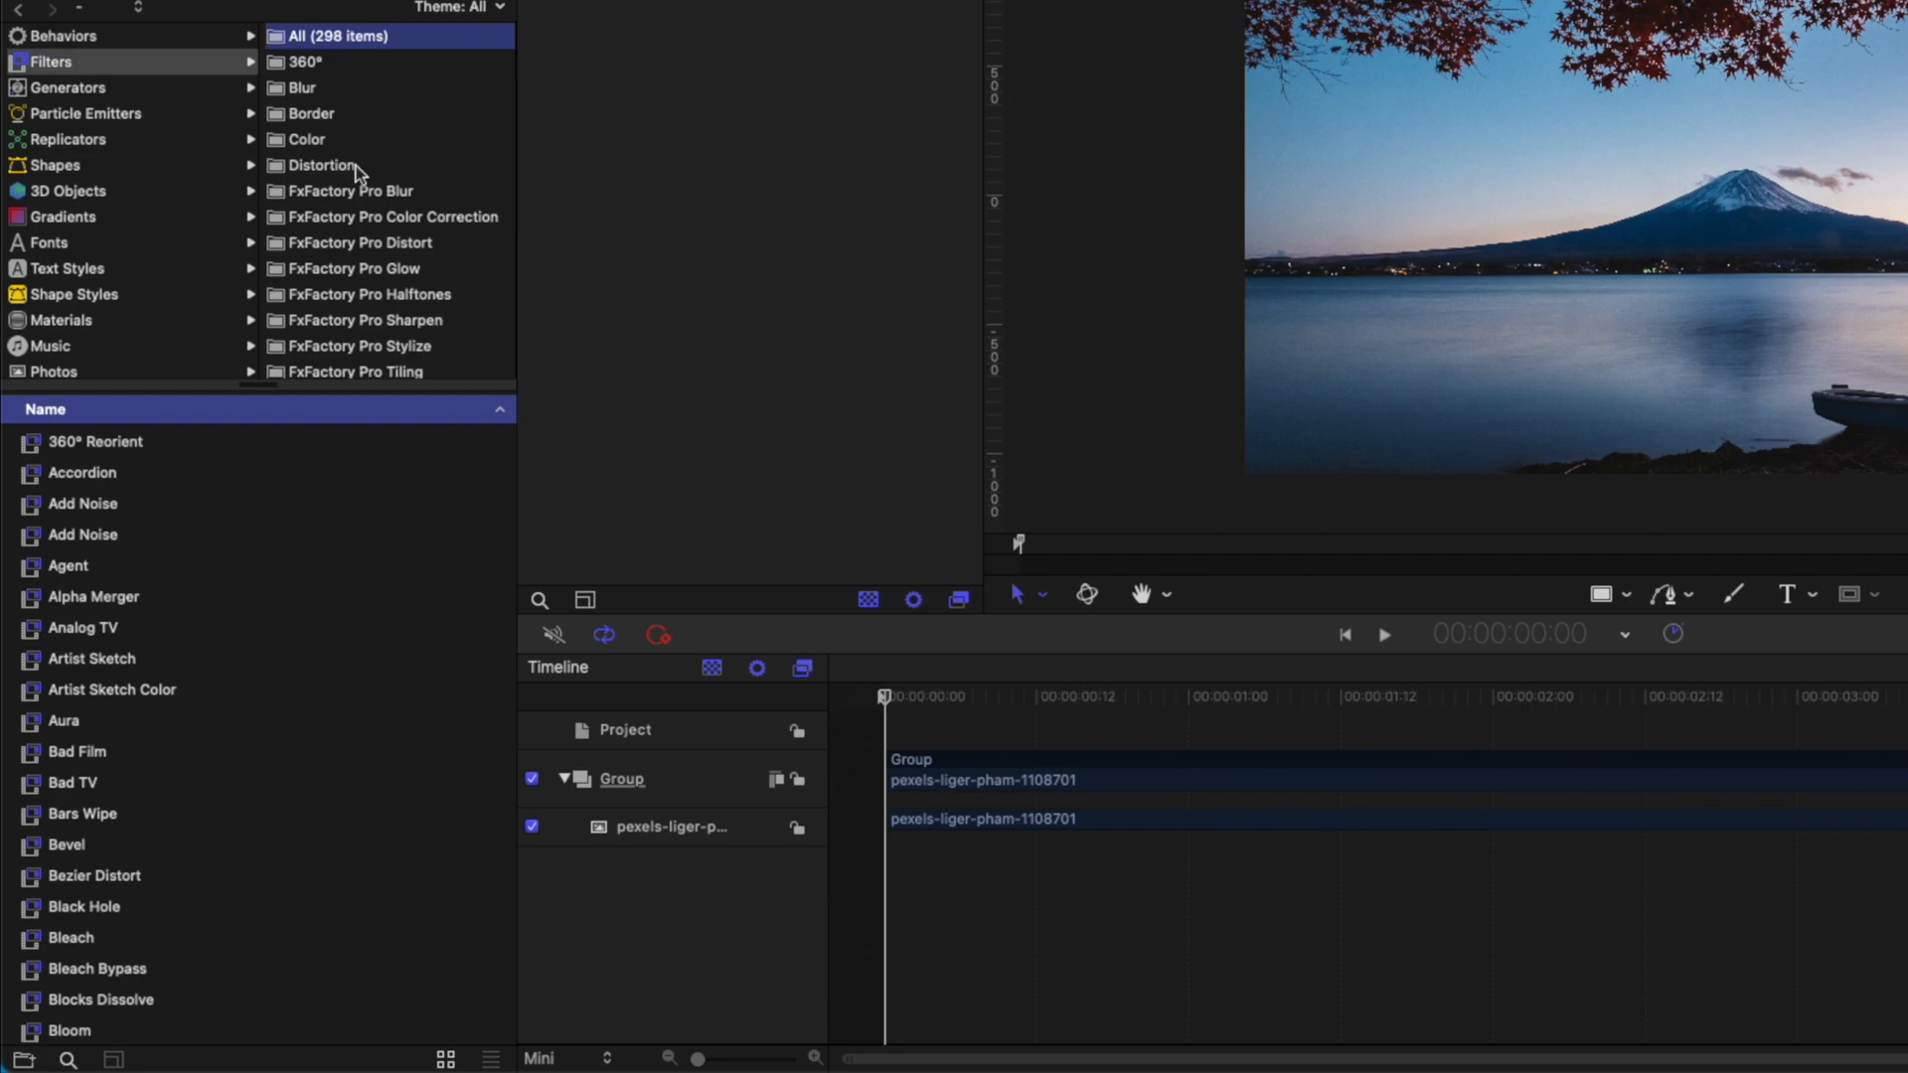
Apply the Page Curl filter to the image group with its direction left at Open.
scroll(98, 742, "down", 3)
left_click(103, 561)
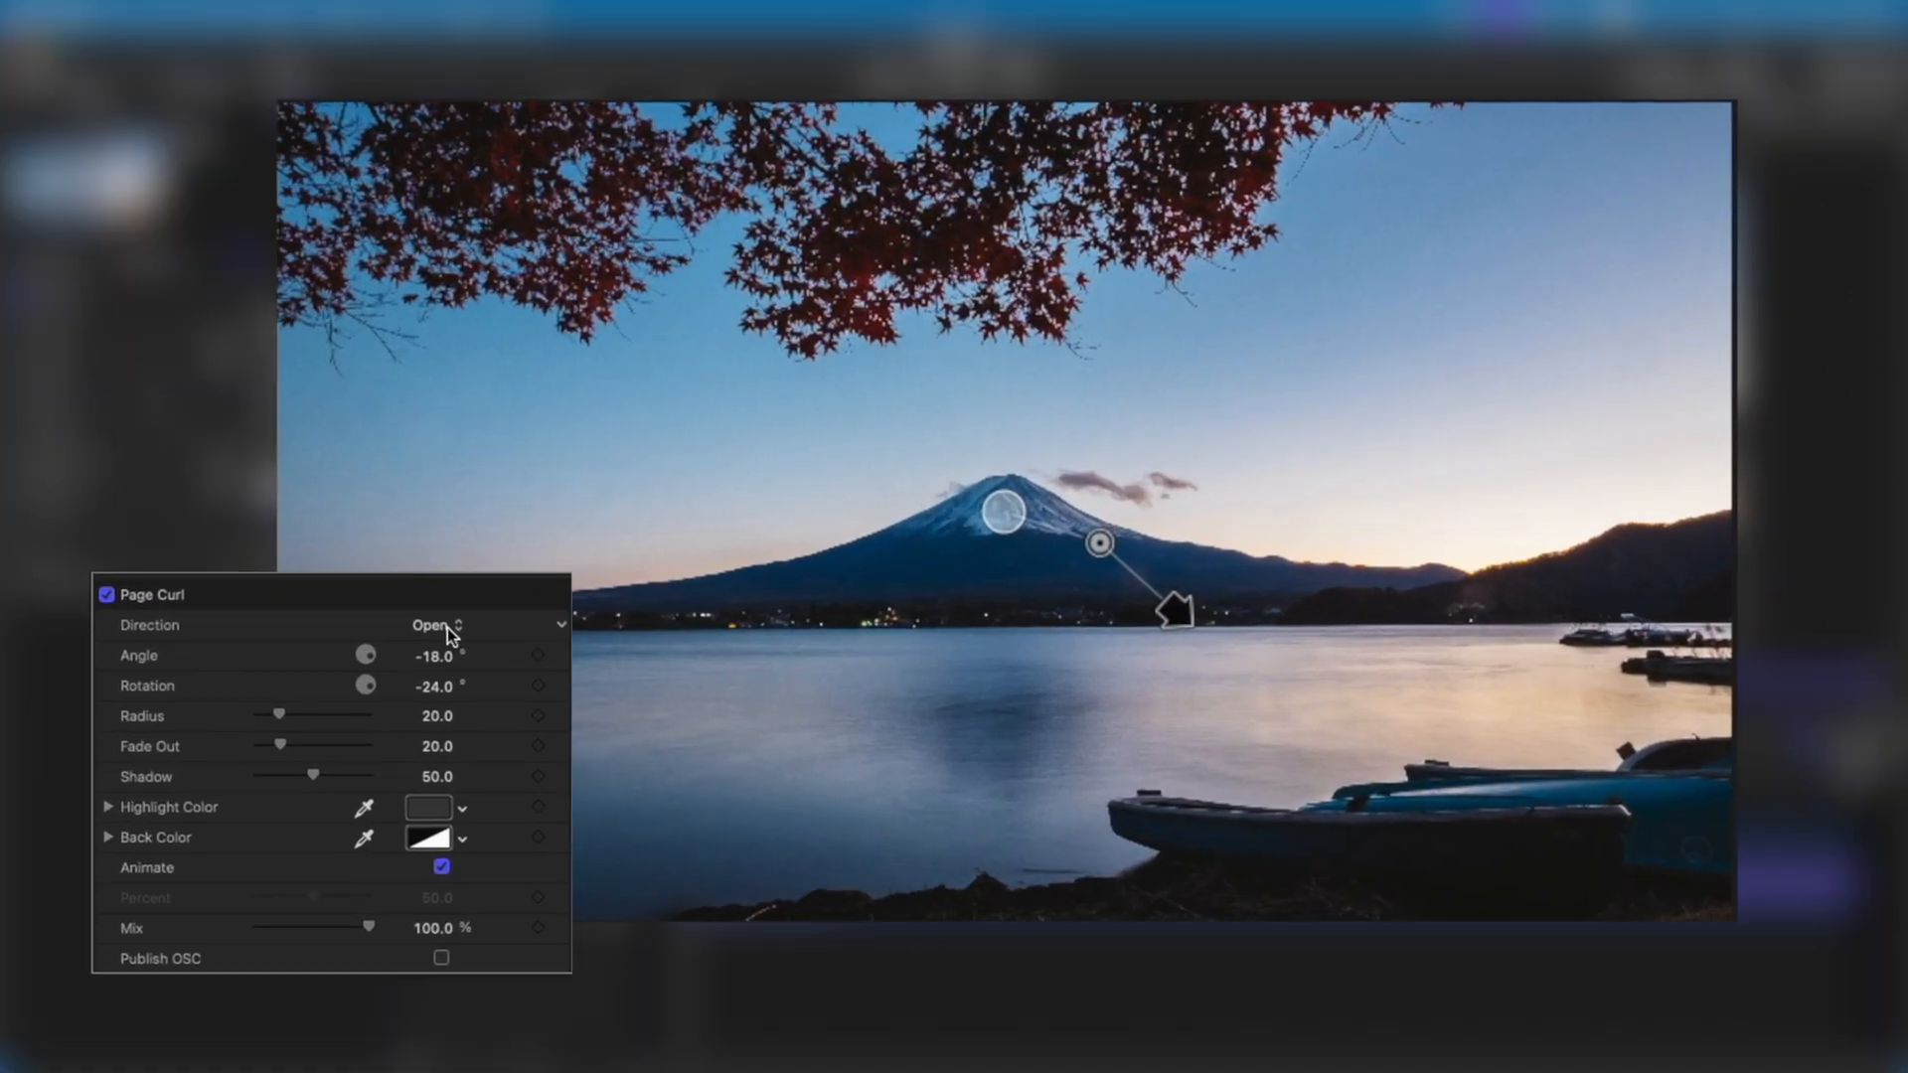
left_click(447, 626)
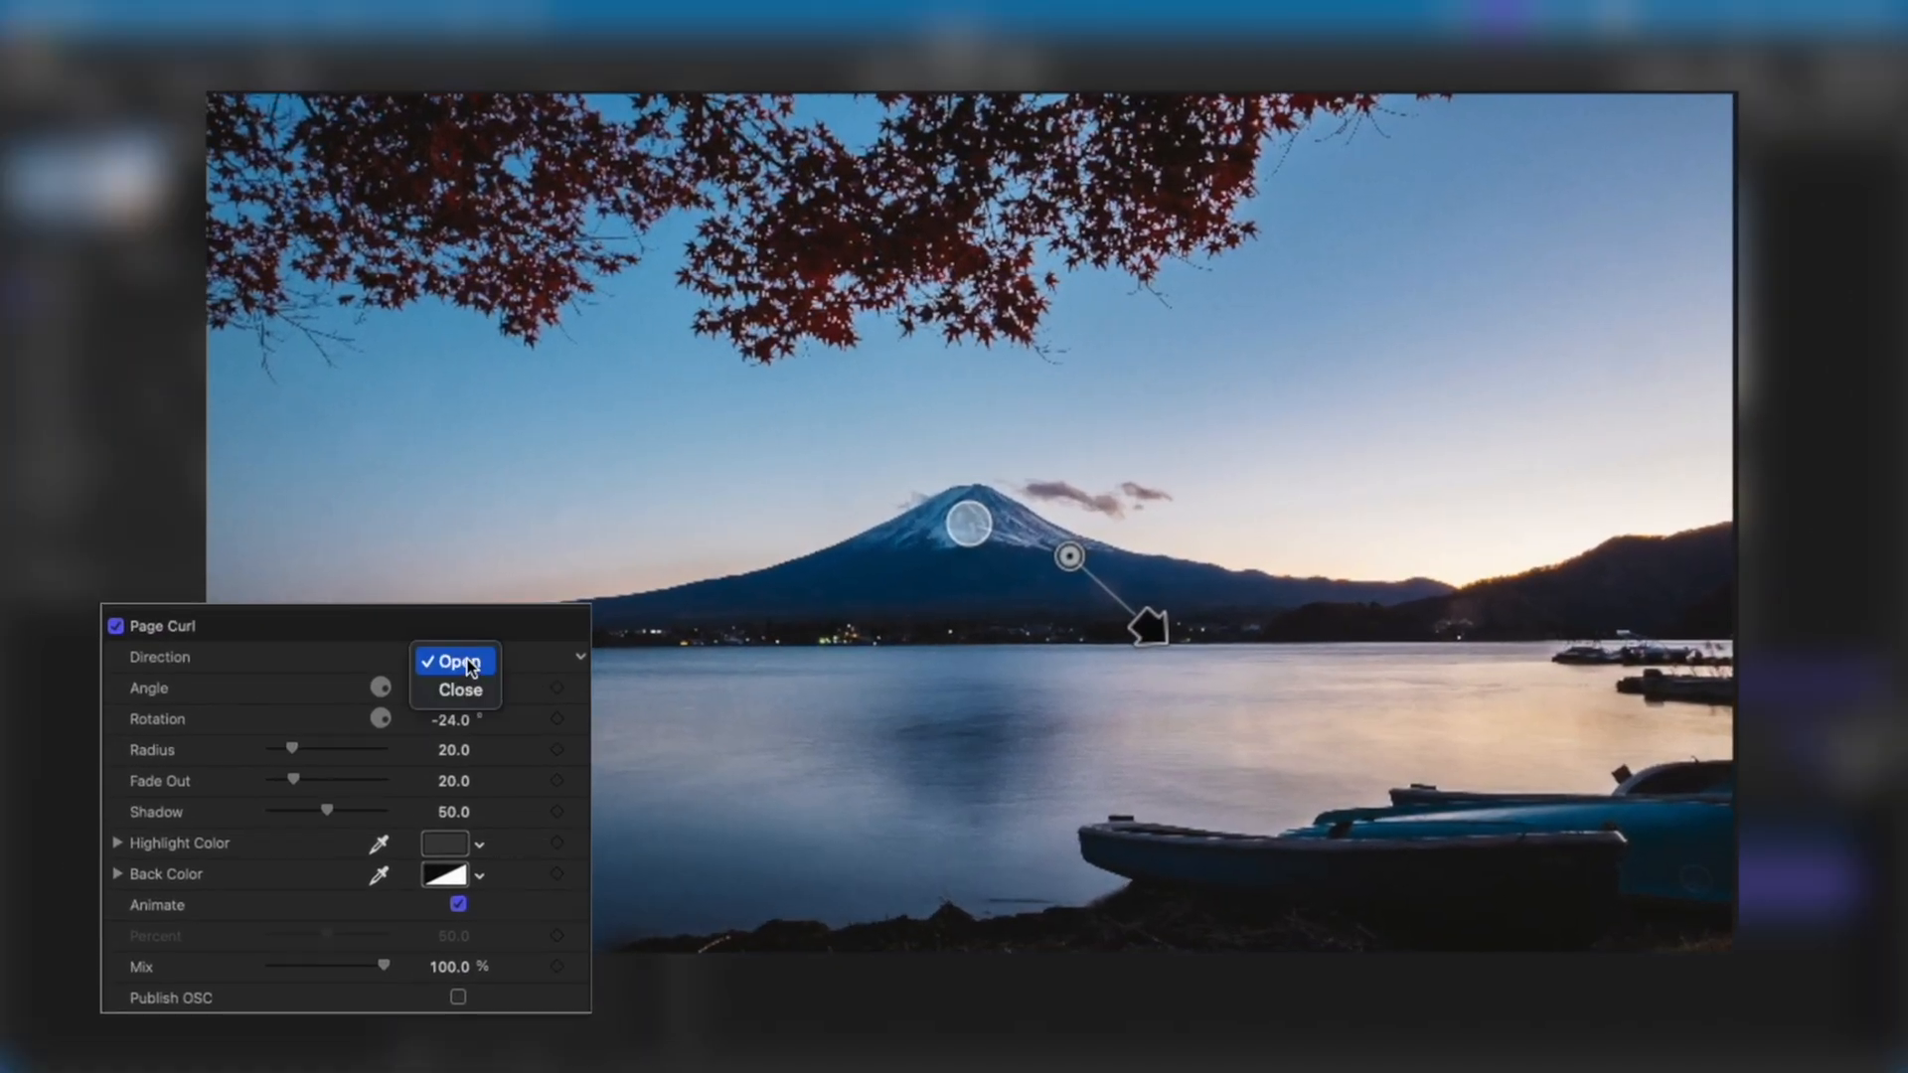
left_click(194, 657)
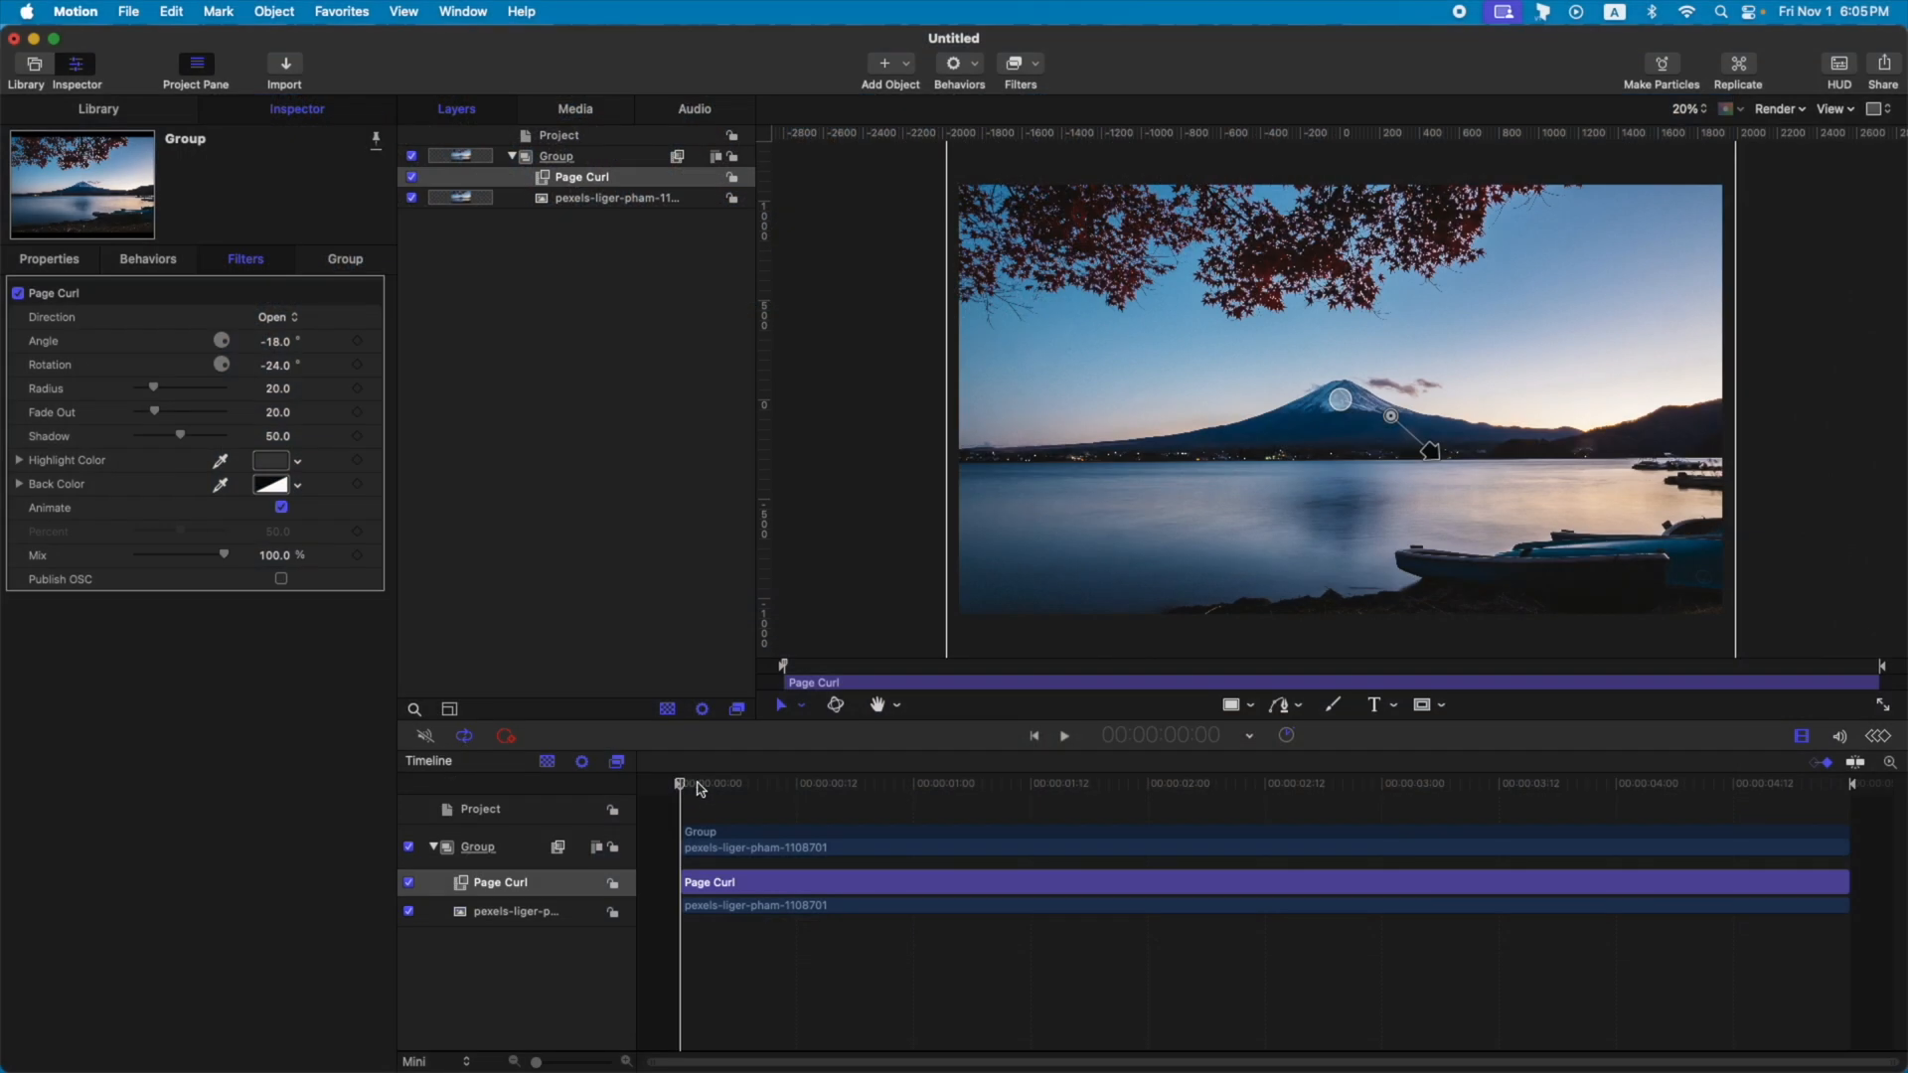
mouse_move(700, 790)
left_mouse_down()
mouse_move(1850, 790)
mouse_move(678, 785)
left_mouse_up()
Set the Page Curl direction to Close and scrub through the timeline to preview the reversed curl.
left_click(296, 318)
left_click(288, 354)
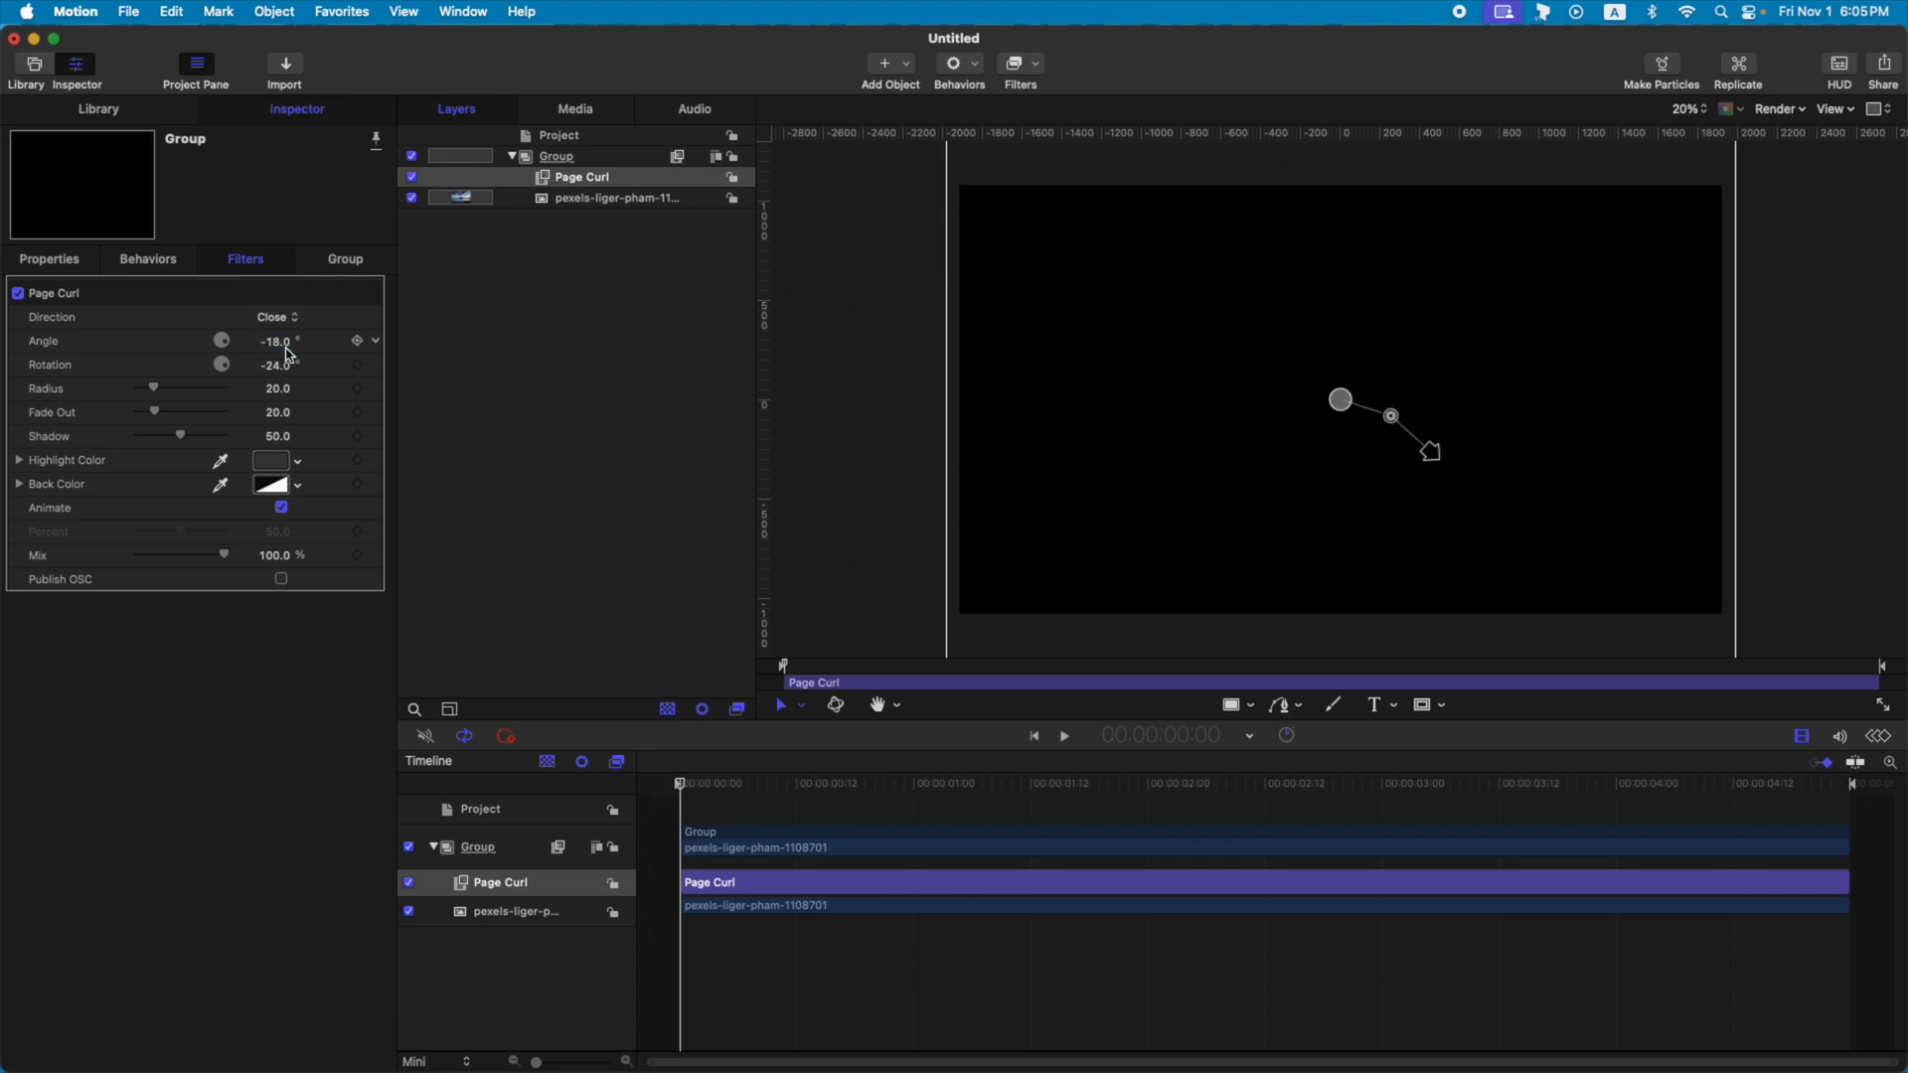
left_click_drag(696, 790, 1462, 746)
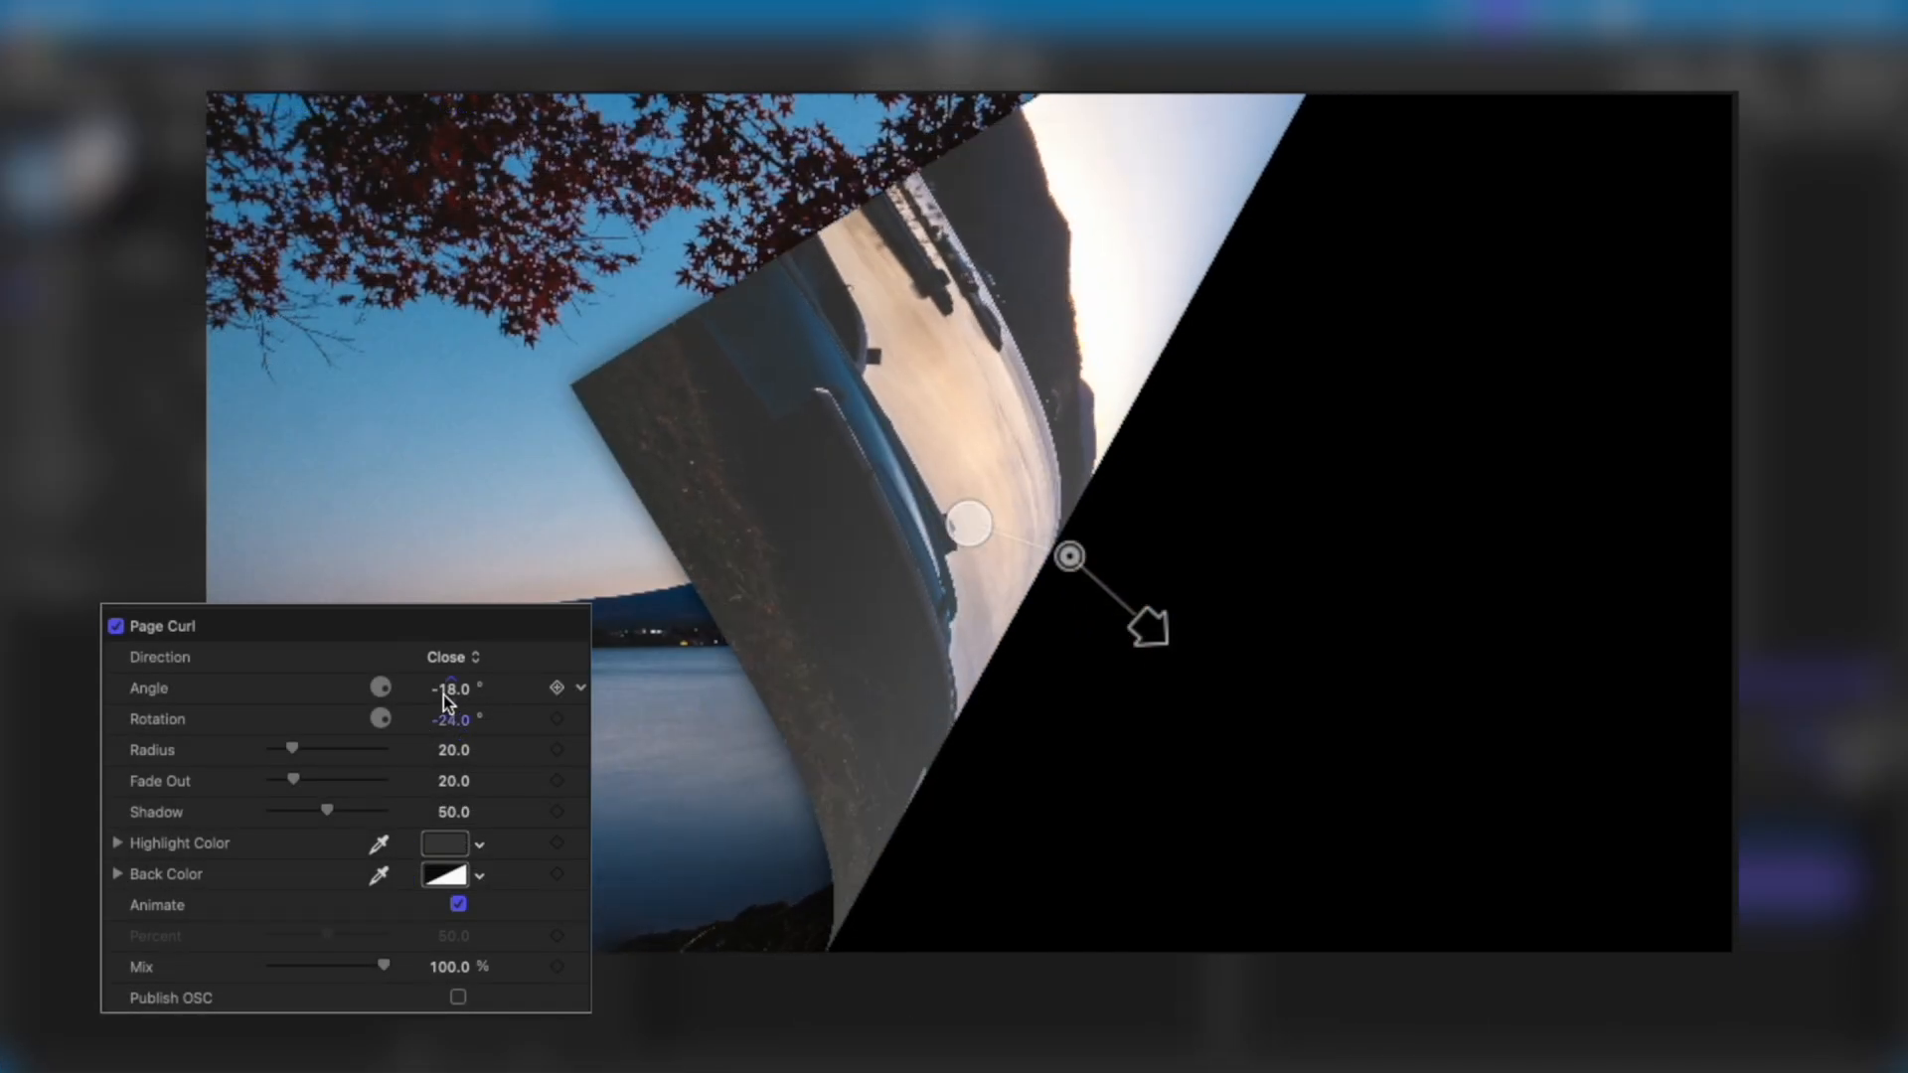
Set the Page Curl angle to 0°.
left_click_drag(455, 695, 455, 694)
left_click(454, 696)
type("0")
key("Return")
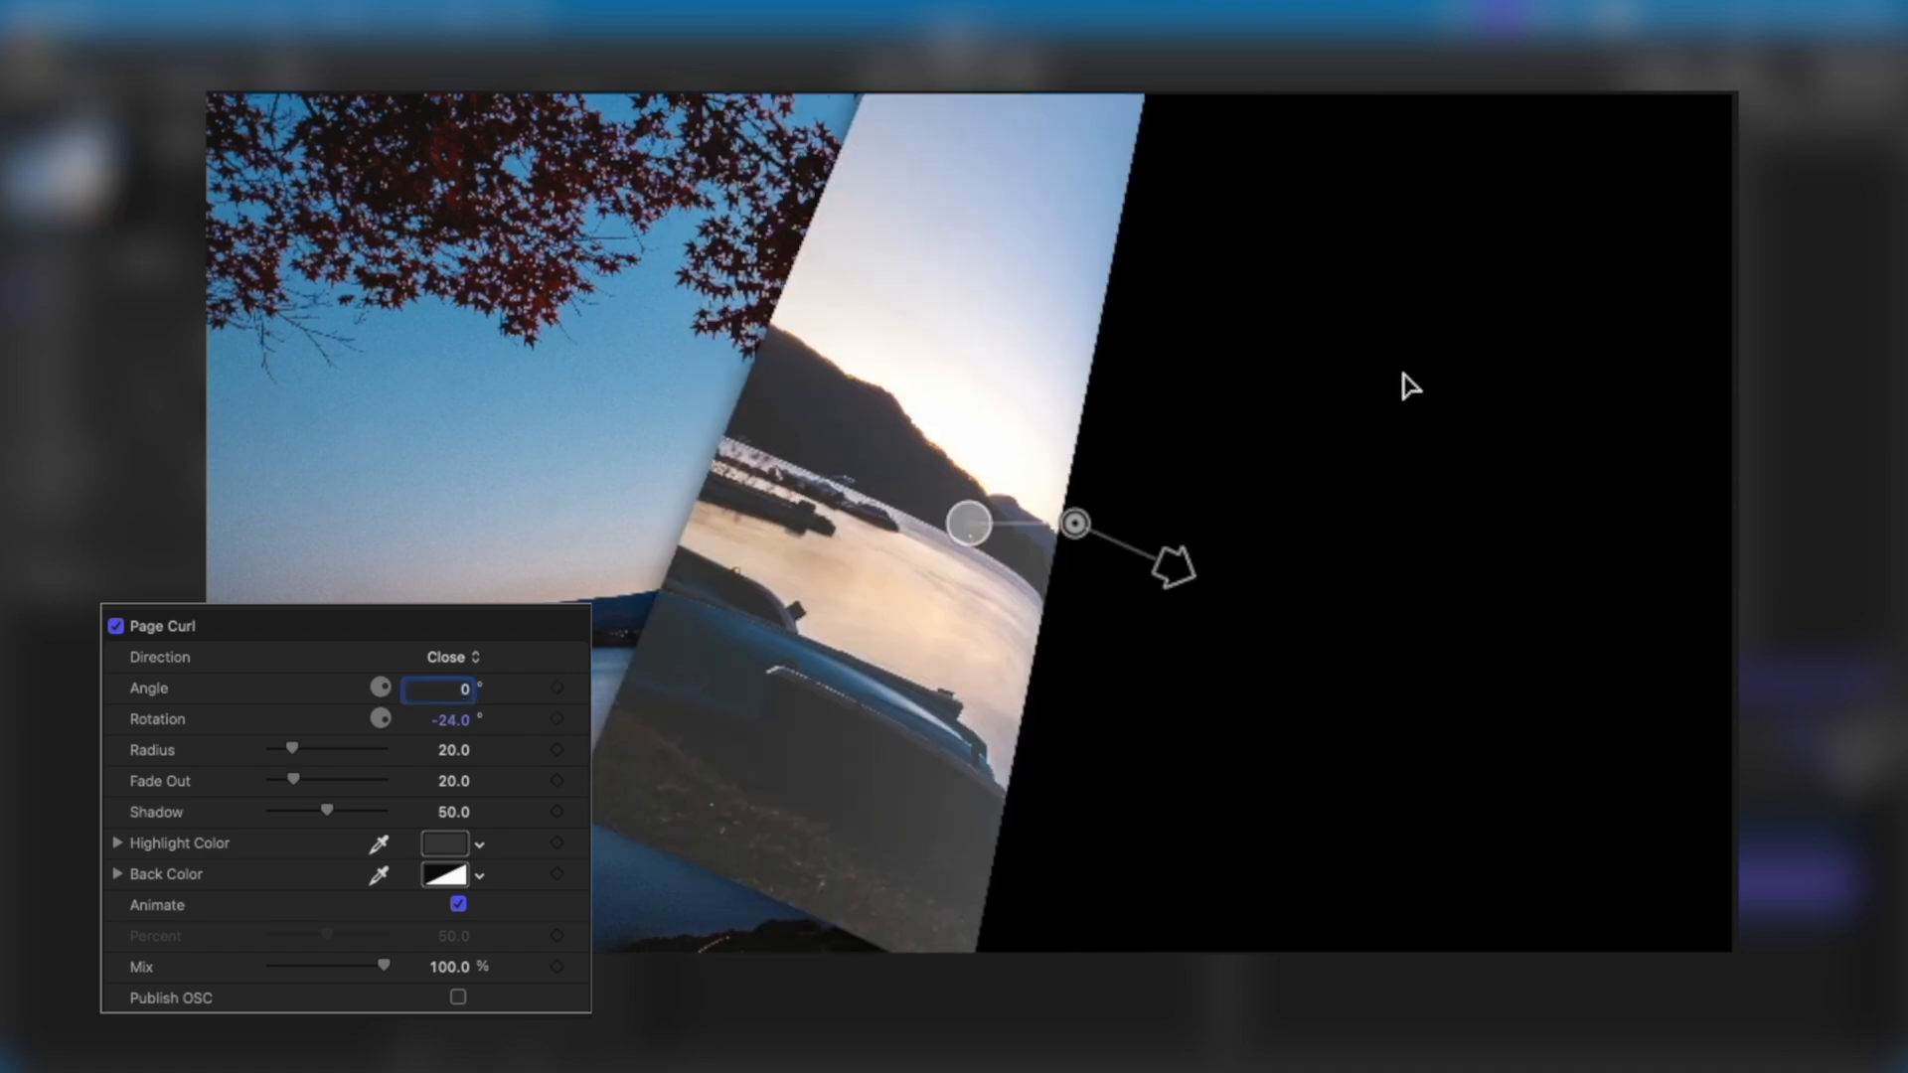
Adjust the curl in the canvas to an angle of about 15.2° and a rotation of about -9.6°.
left_click_drag(464, 697, 464, 691)
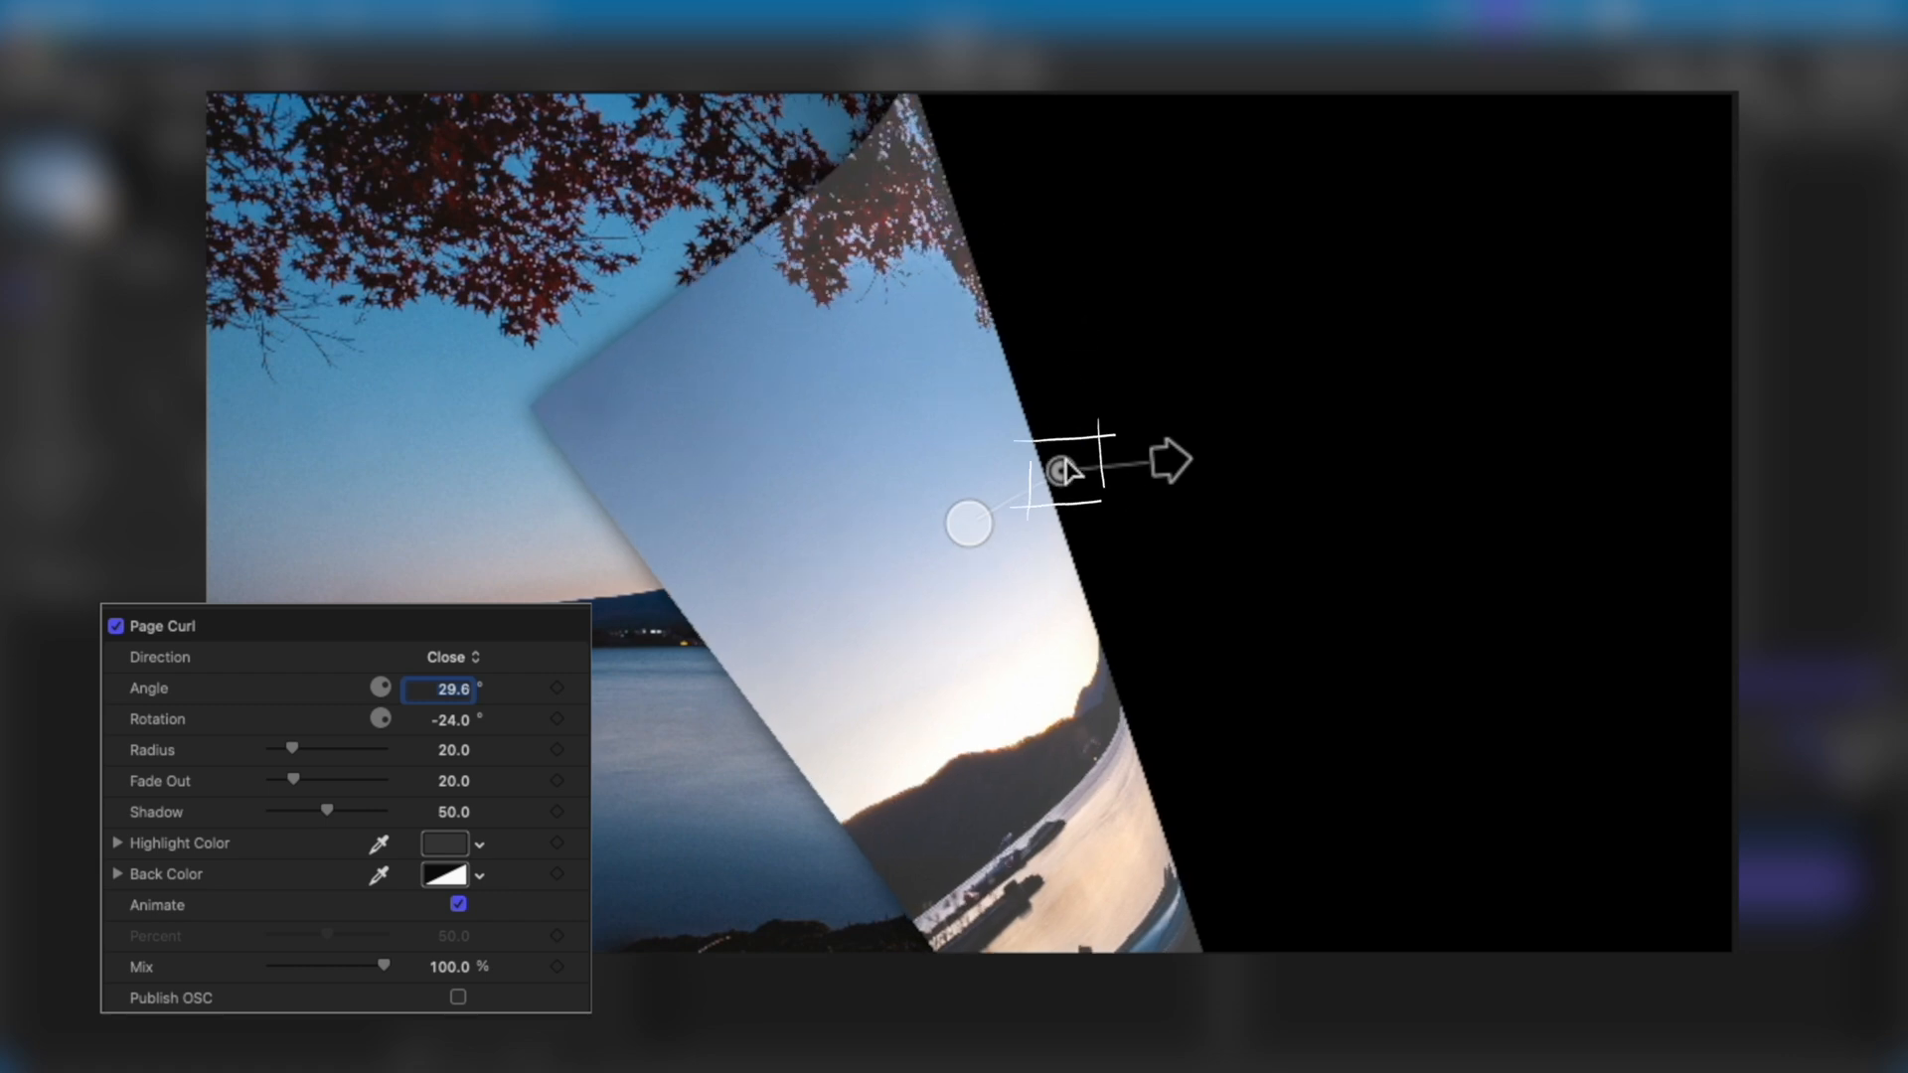
mouse_move(1062, 472)
left_mouse_down()
mouse_move(1040, 437)
mouse_move(1073, 553)
mouse_move(1071, 496)
left_mouse_up()
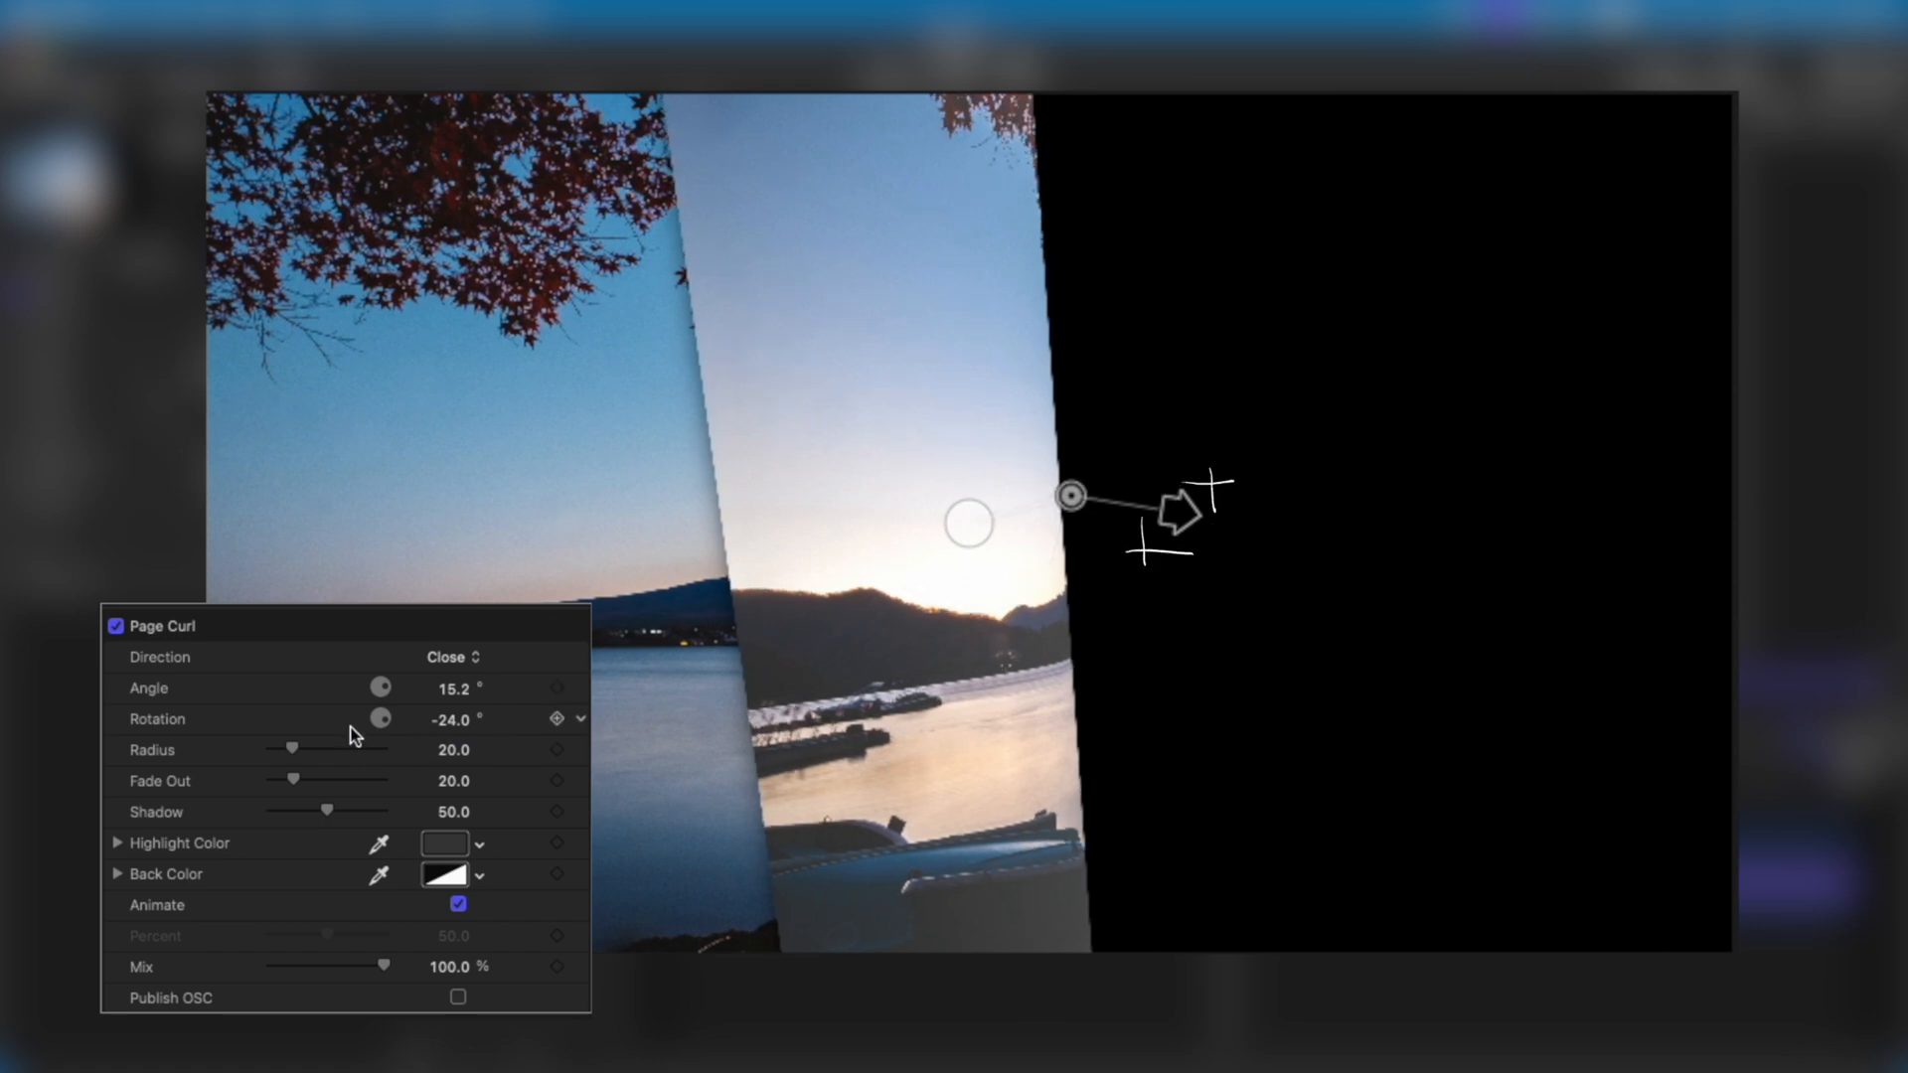
left_click_drag(1210, 518, 1182, 487)
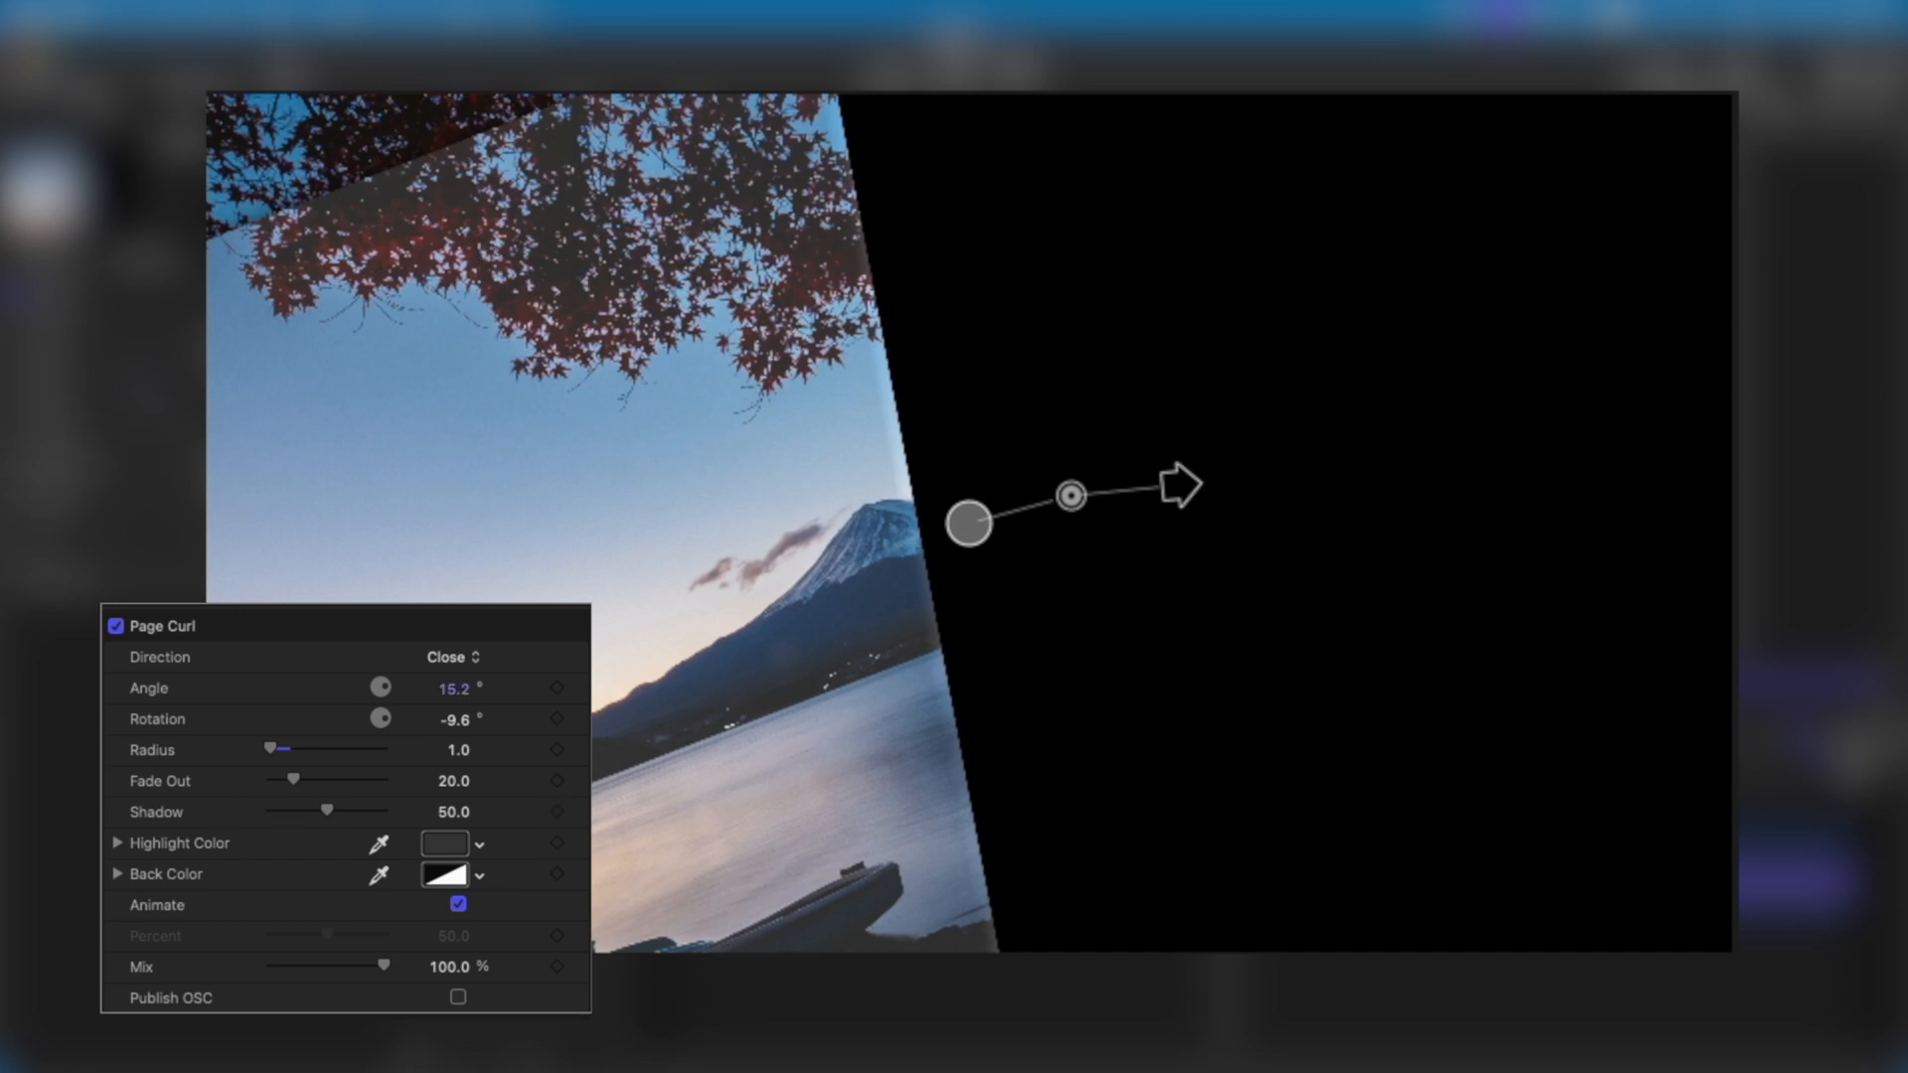
Return the Page Curl direction to Open and try different radius values, ending at 30.
left_click(453, 657)
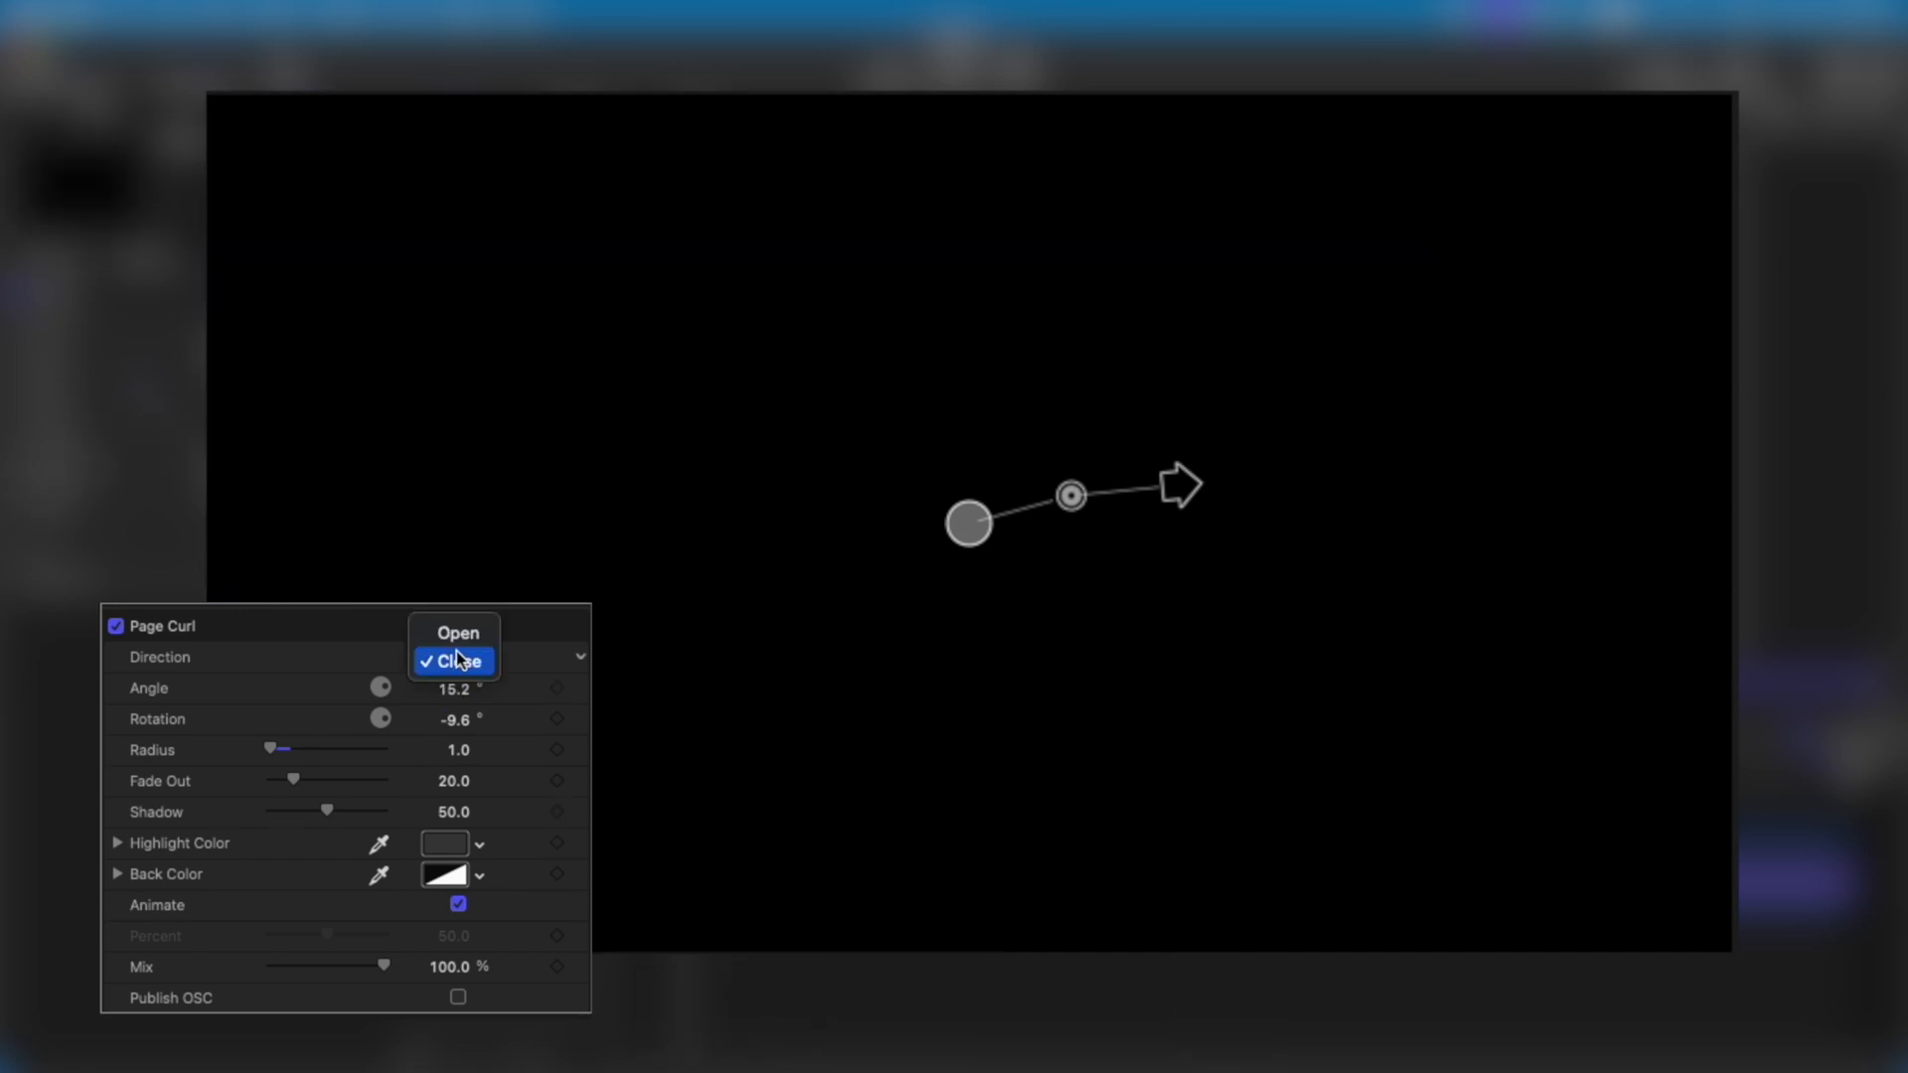
left_click(467, 633)
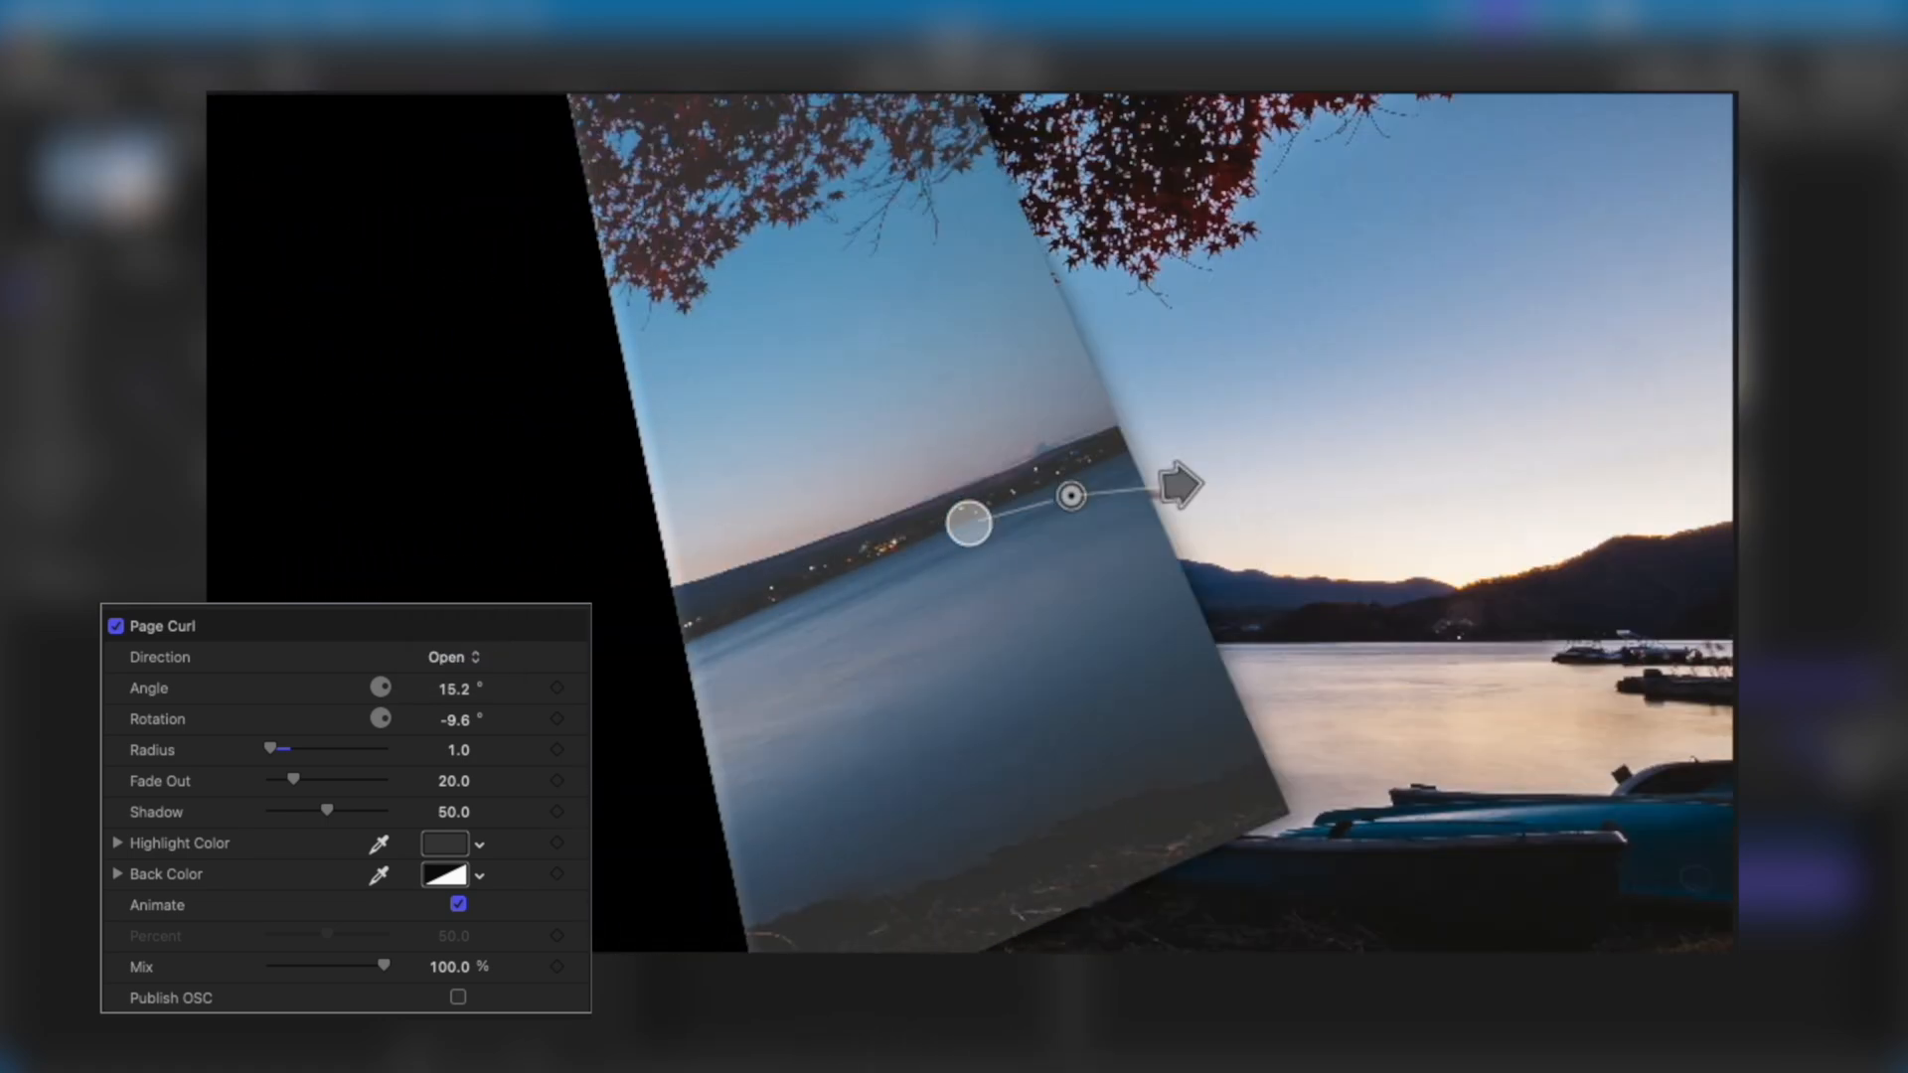
left_click_drag(282, 751, 495, 734)
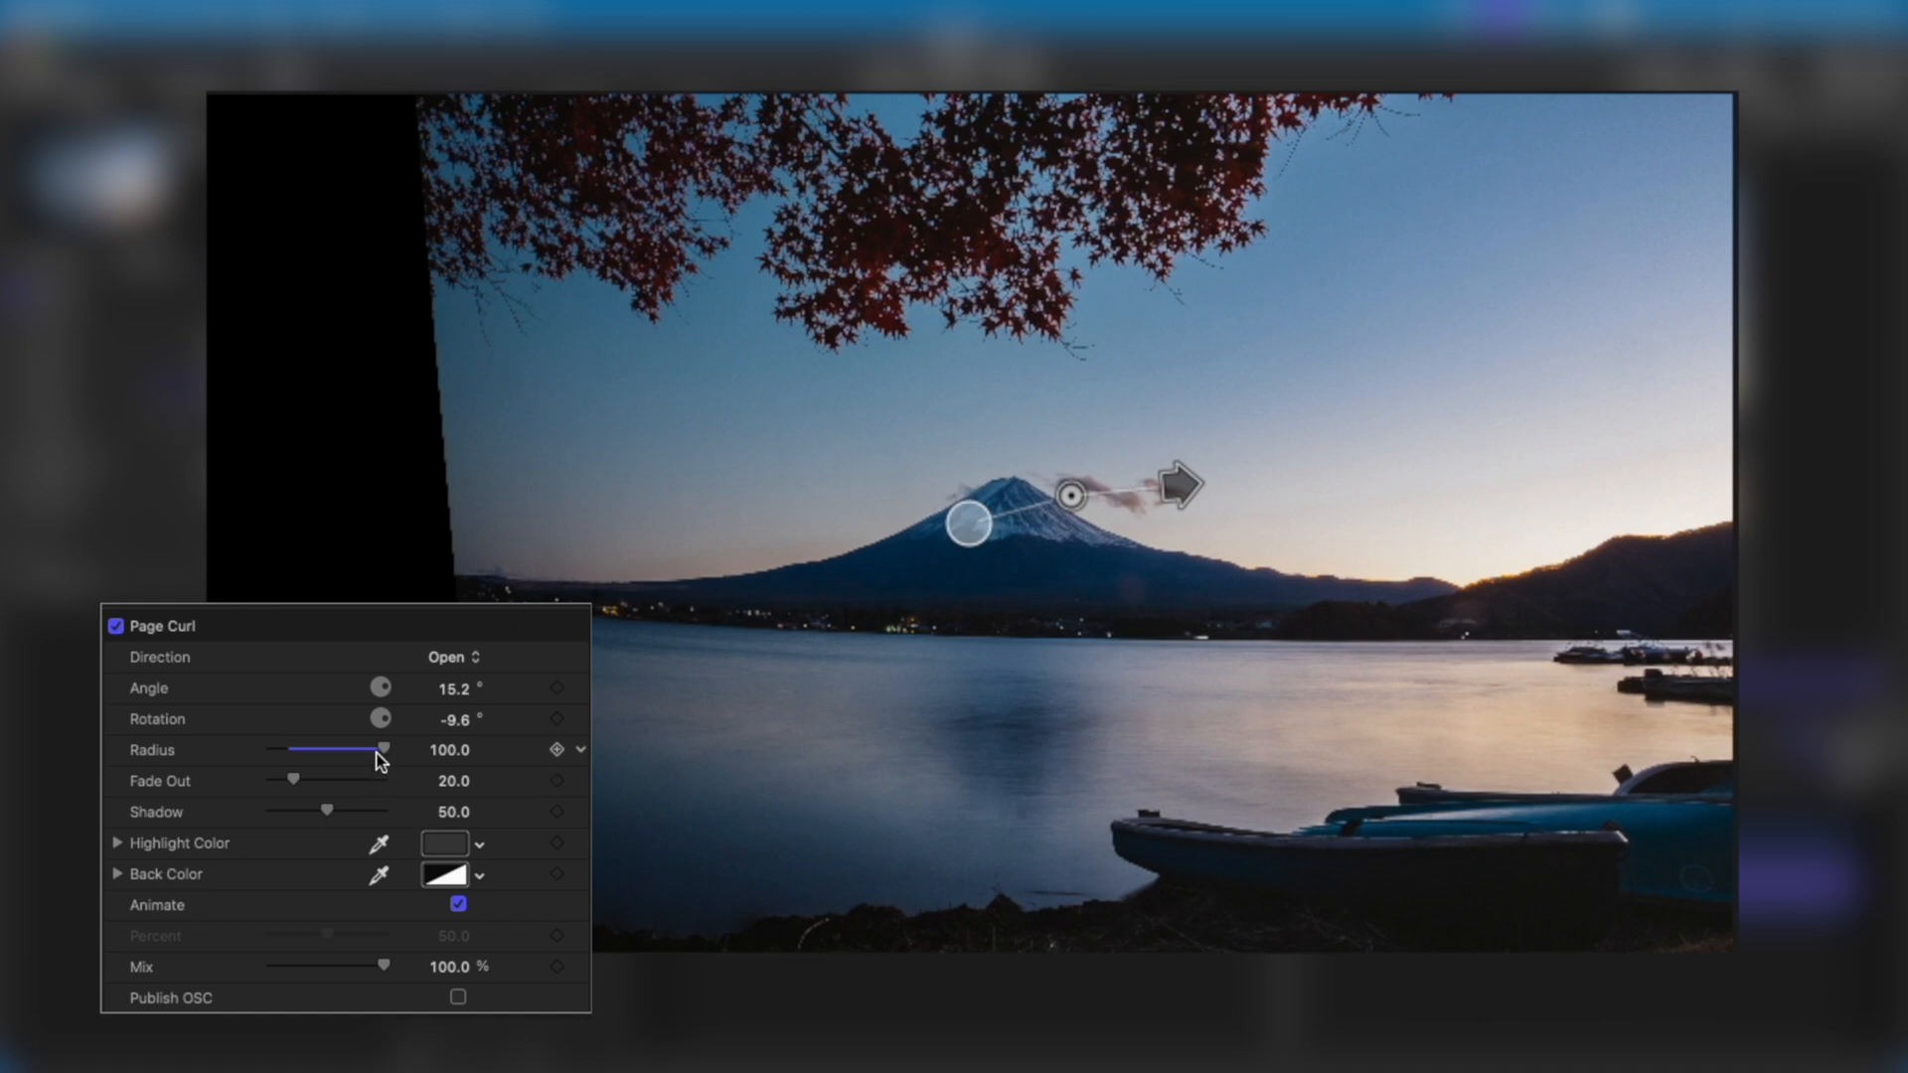
left_click_drag(382, 753, 303, 750)
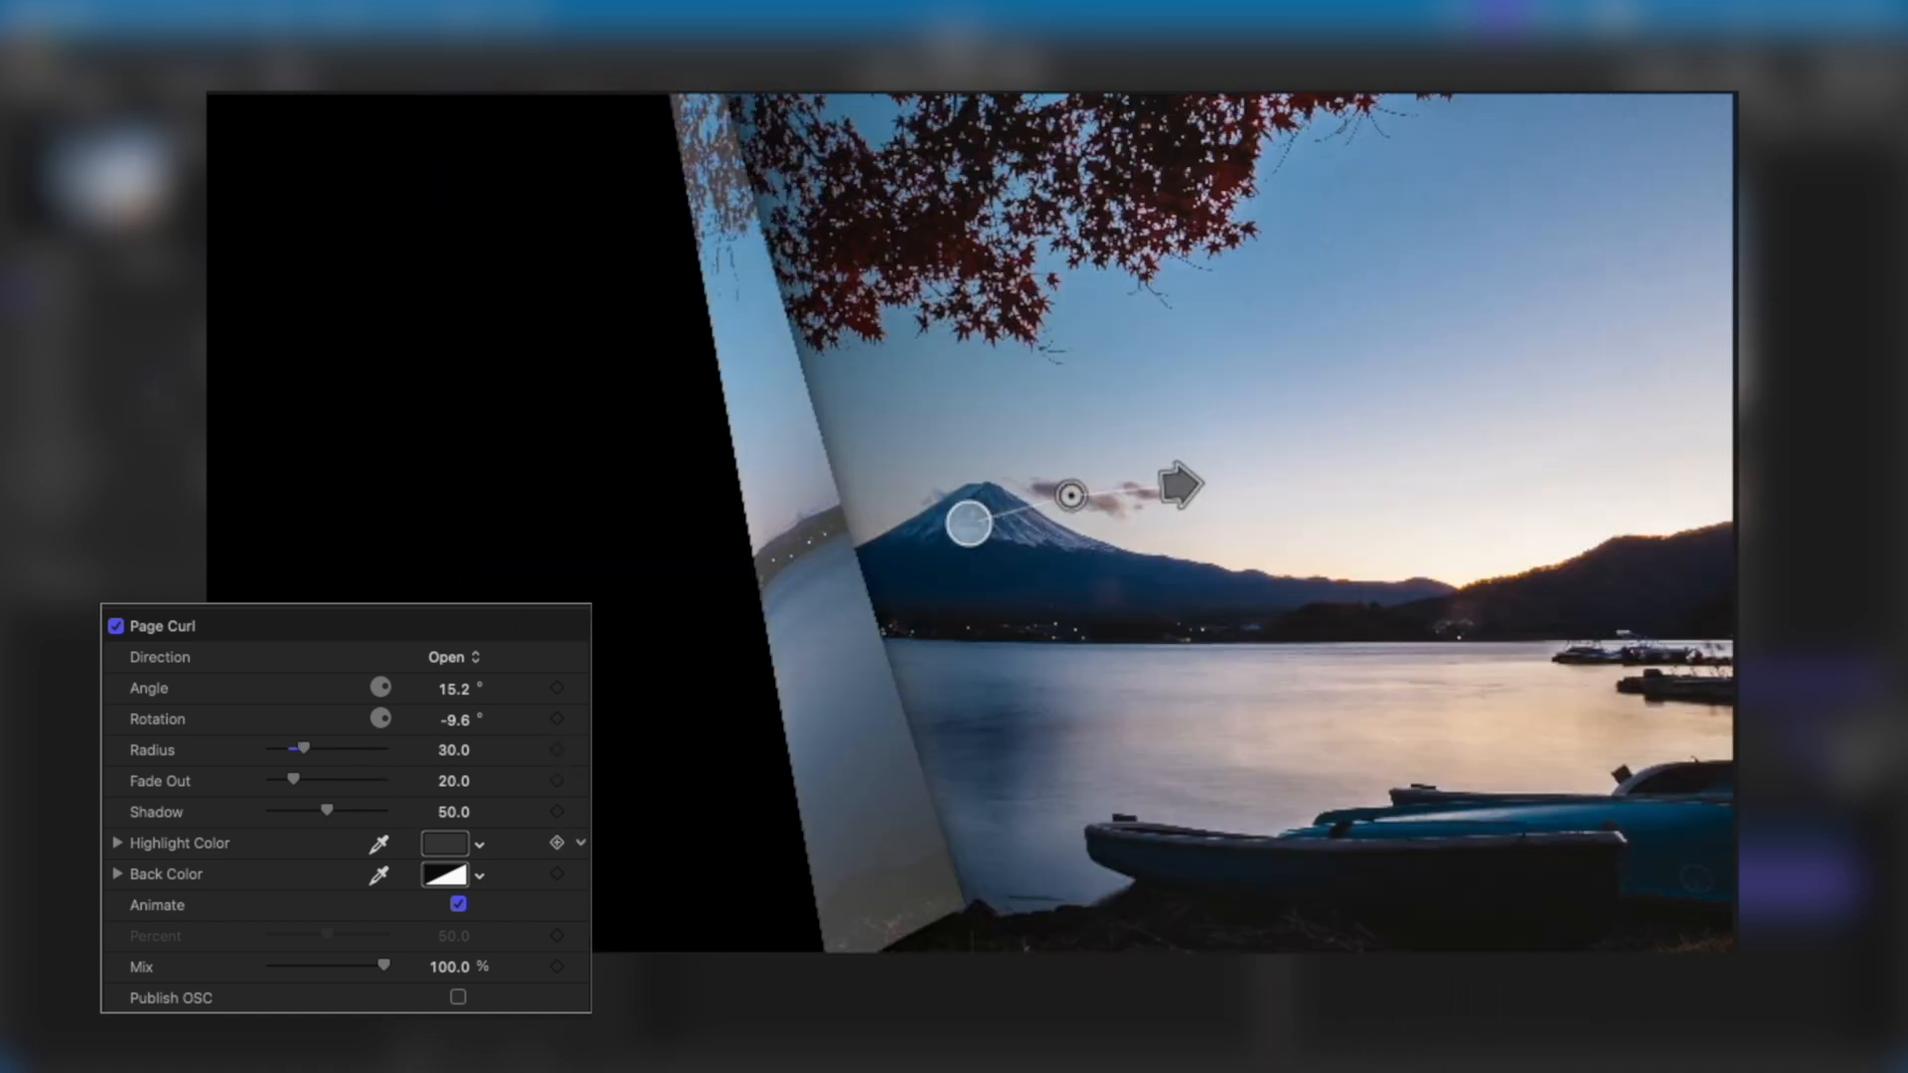
Try the Page Curl shadow at its minimum with Fade Out at 100, and undo the shadow change.
left_click_drag(455, 689, 455, 689)
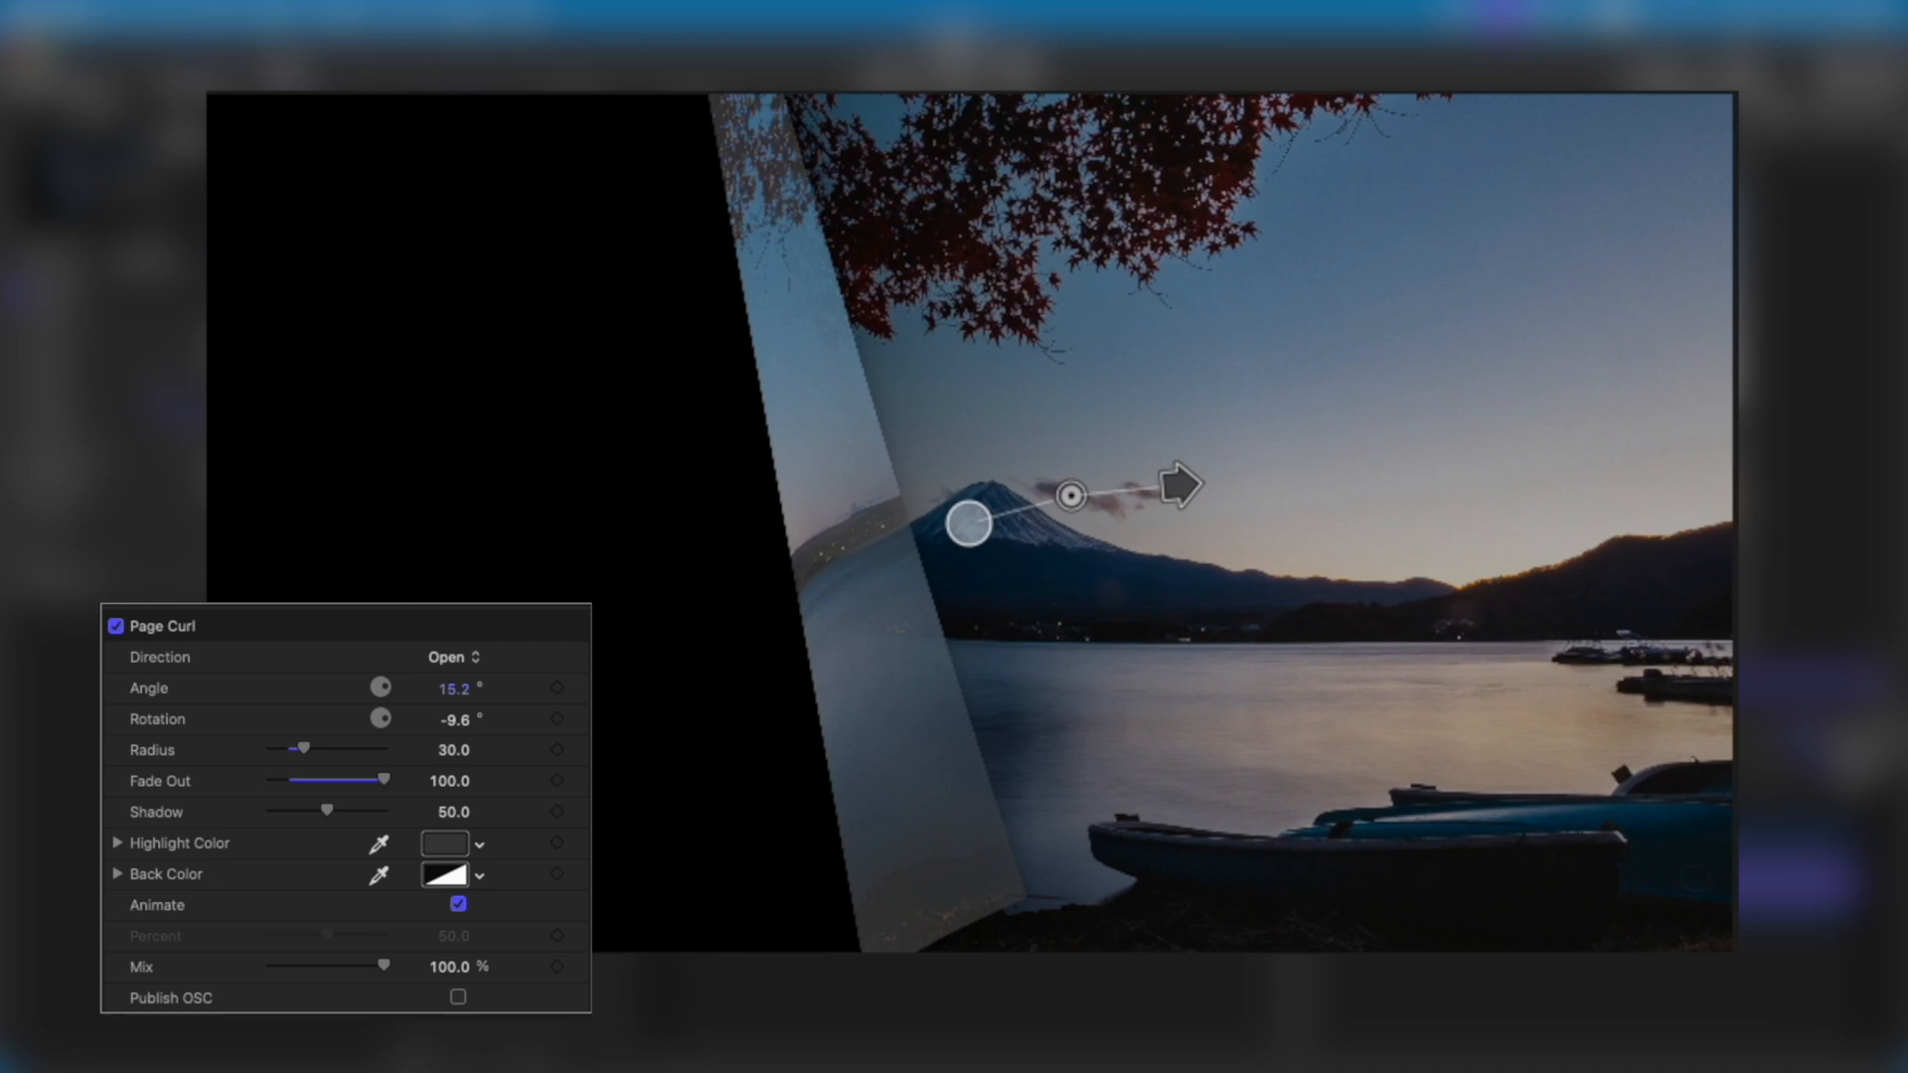
left_click_drag(330, 813, 271, 811)
key("super+z")
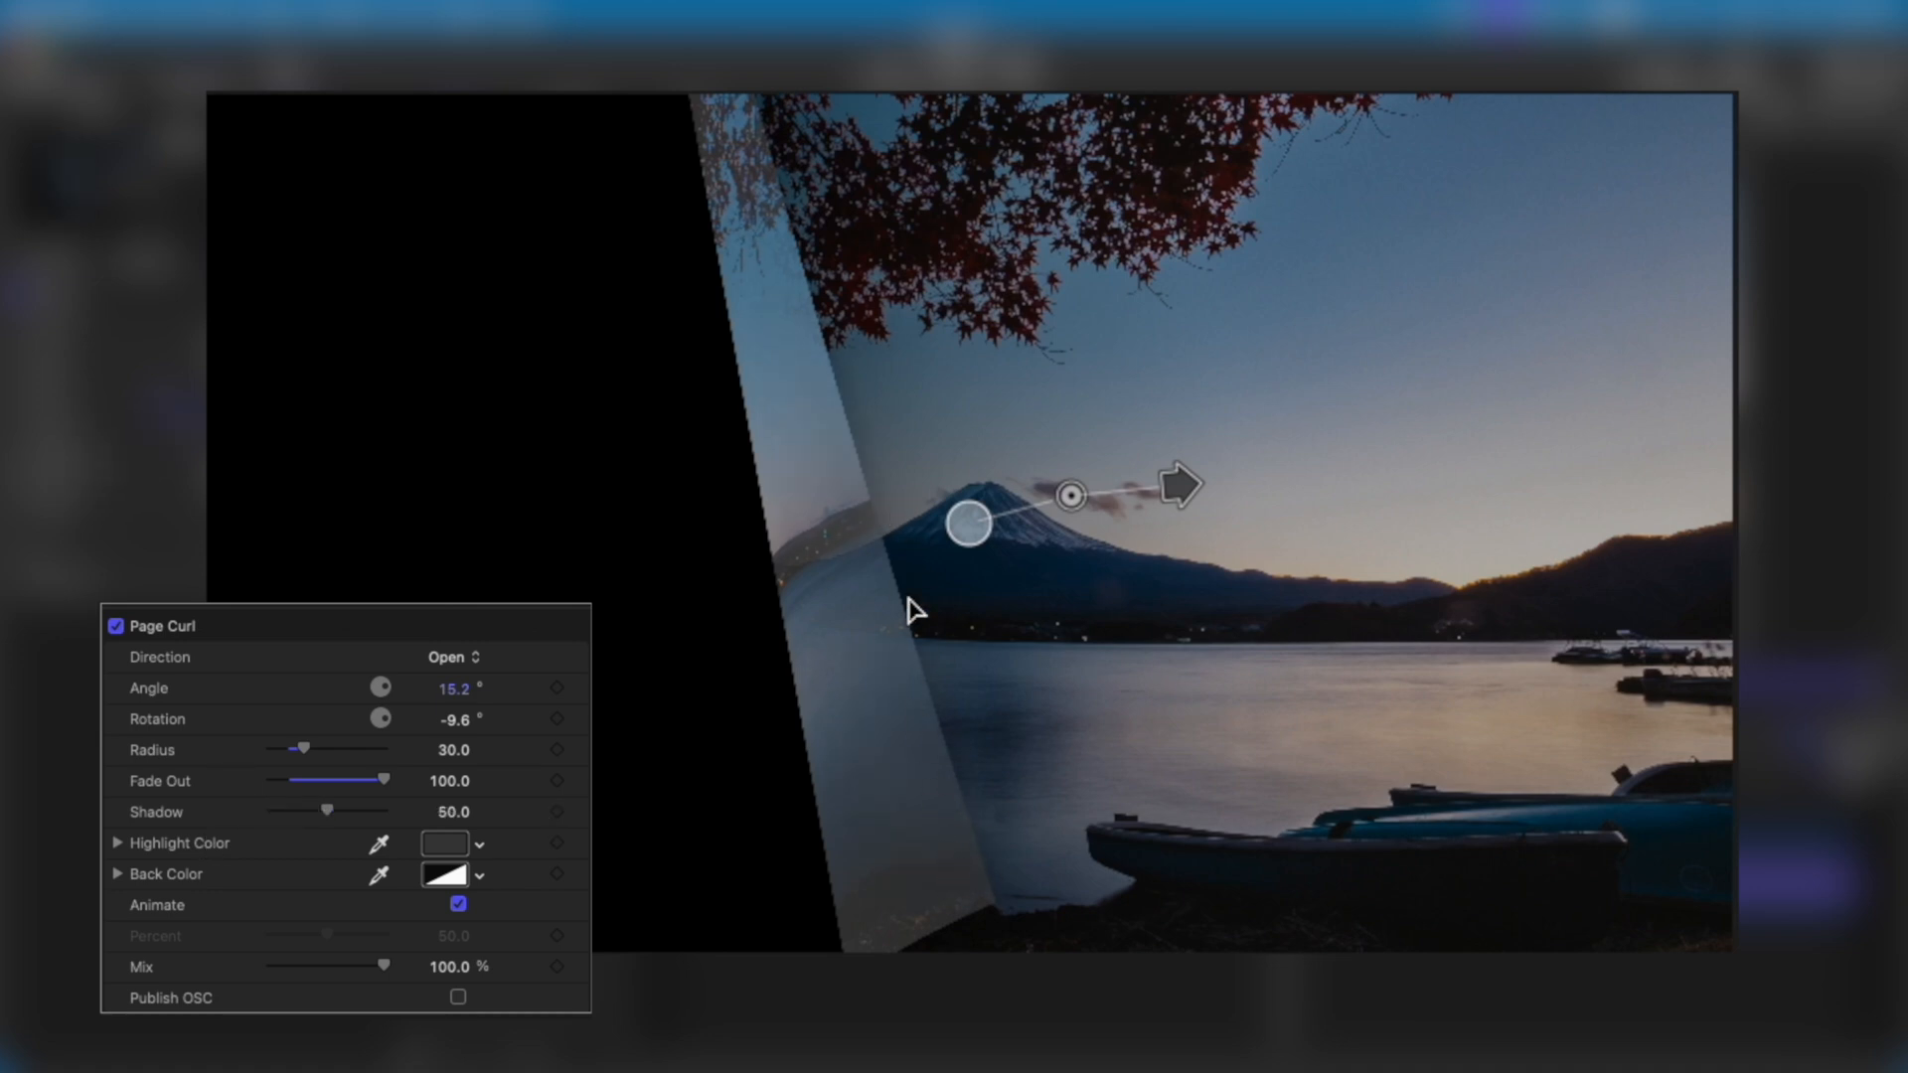
key("super+z")
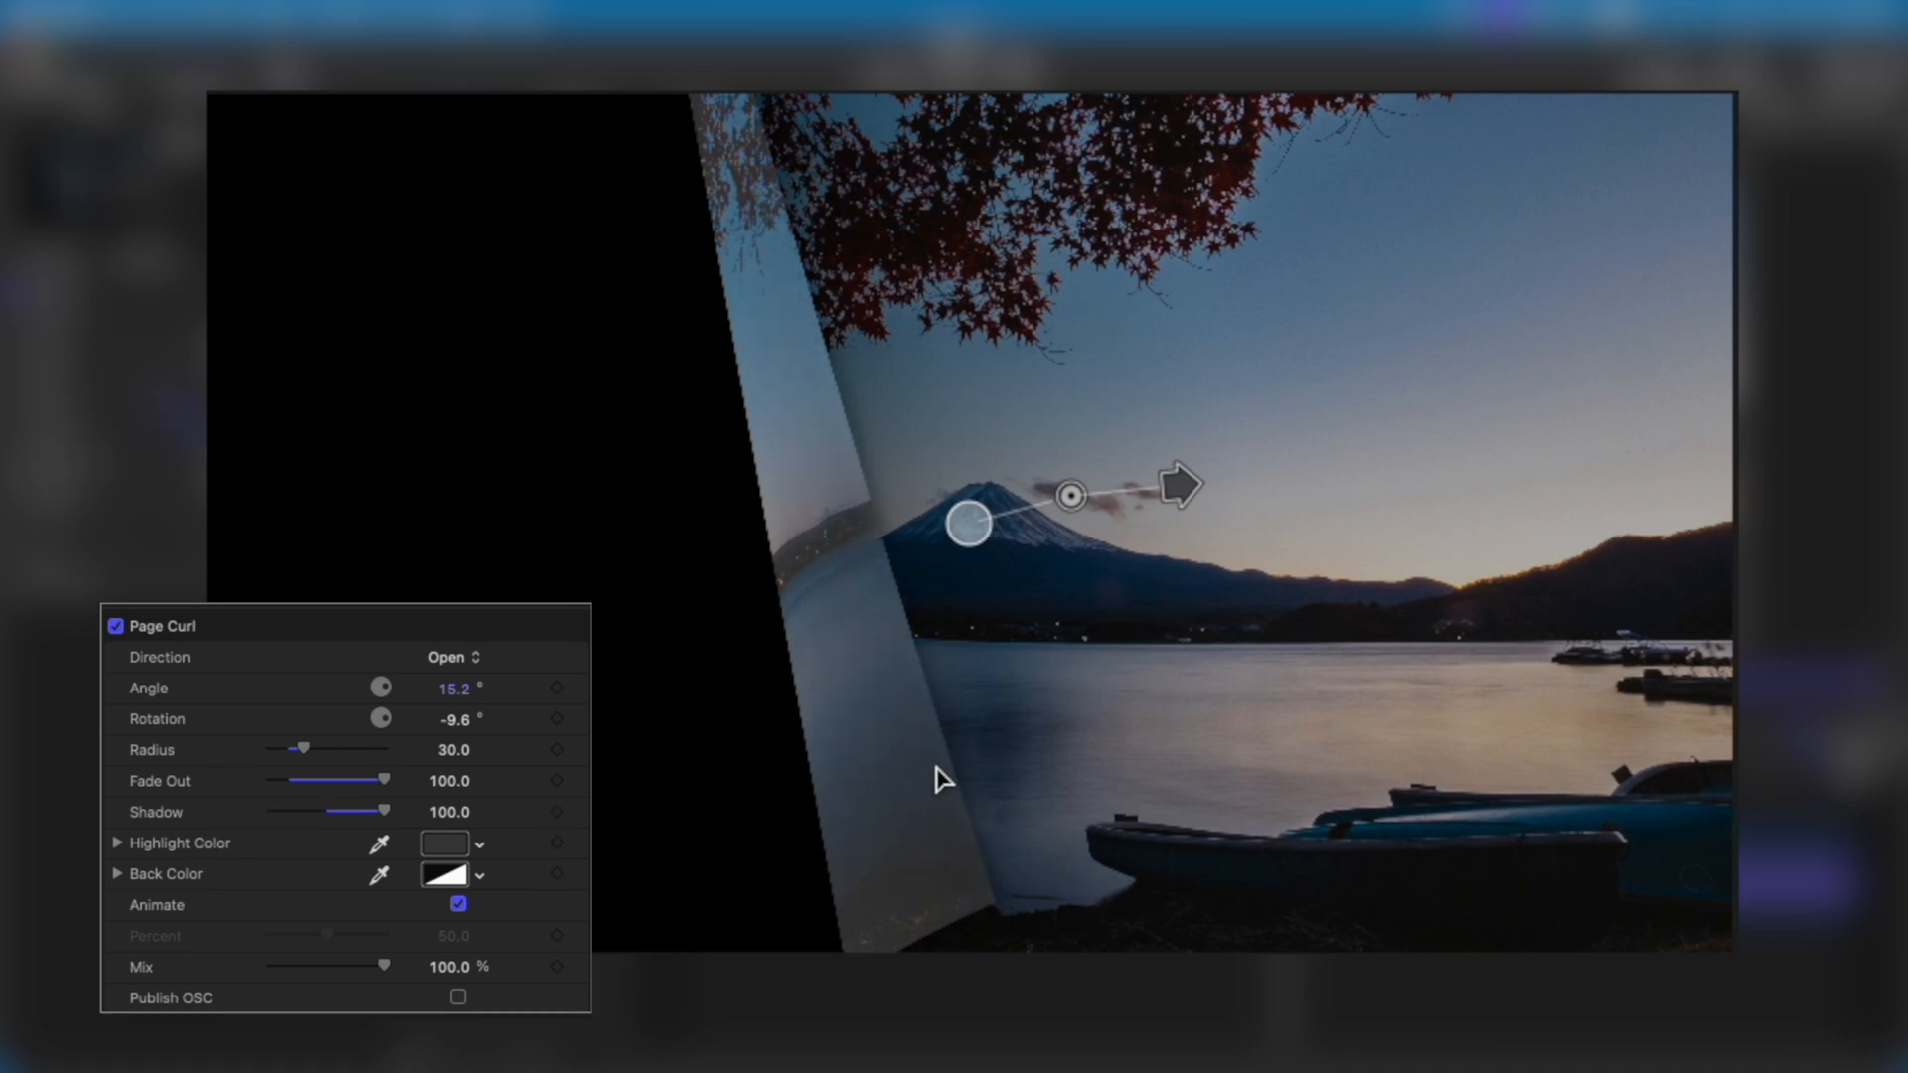
Set the Page Curl shadow to 100 and change its highlight color to near-white.
left_click_drag(1282, 993, 1227, 994)
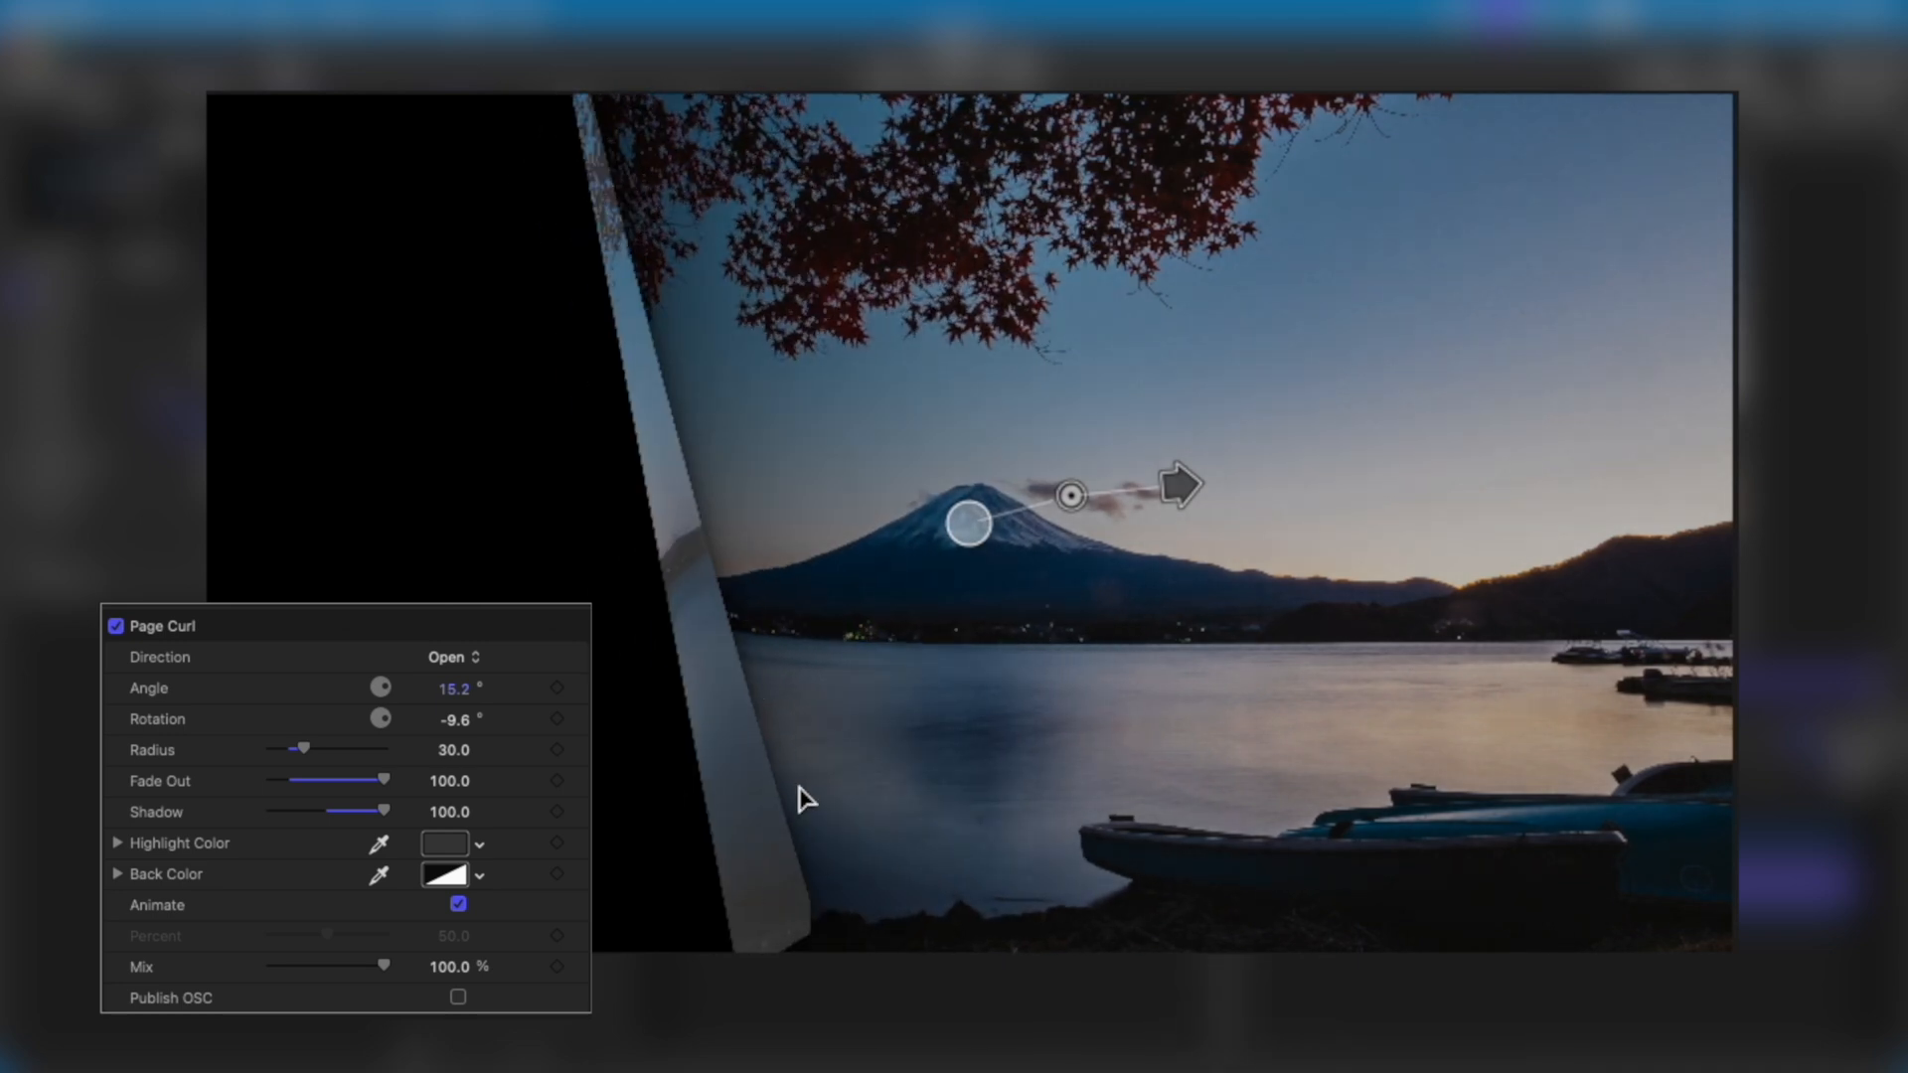
mouse_move(384, 810)
left_mouse_down()
mouse_move(205, 839)
mouse_move(415, 803)
left_mouse_up()
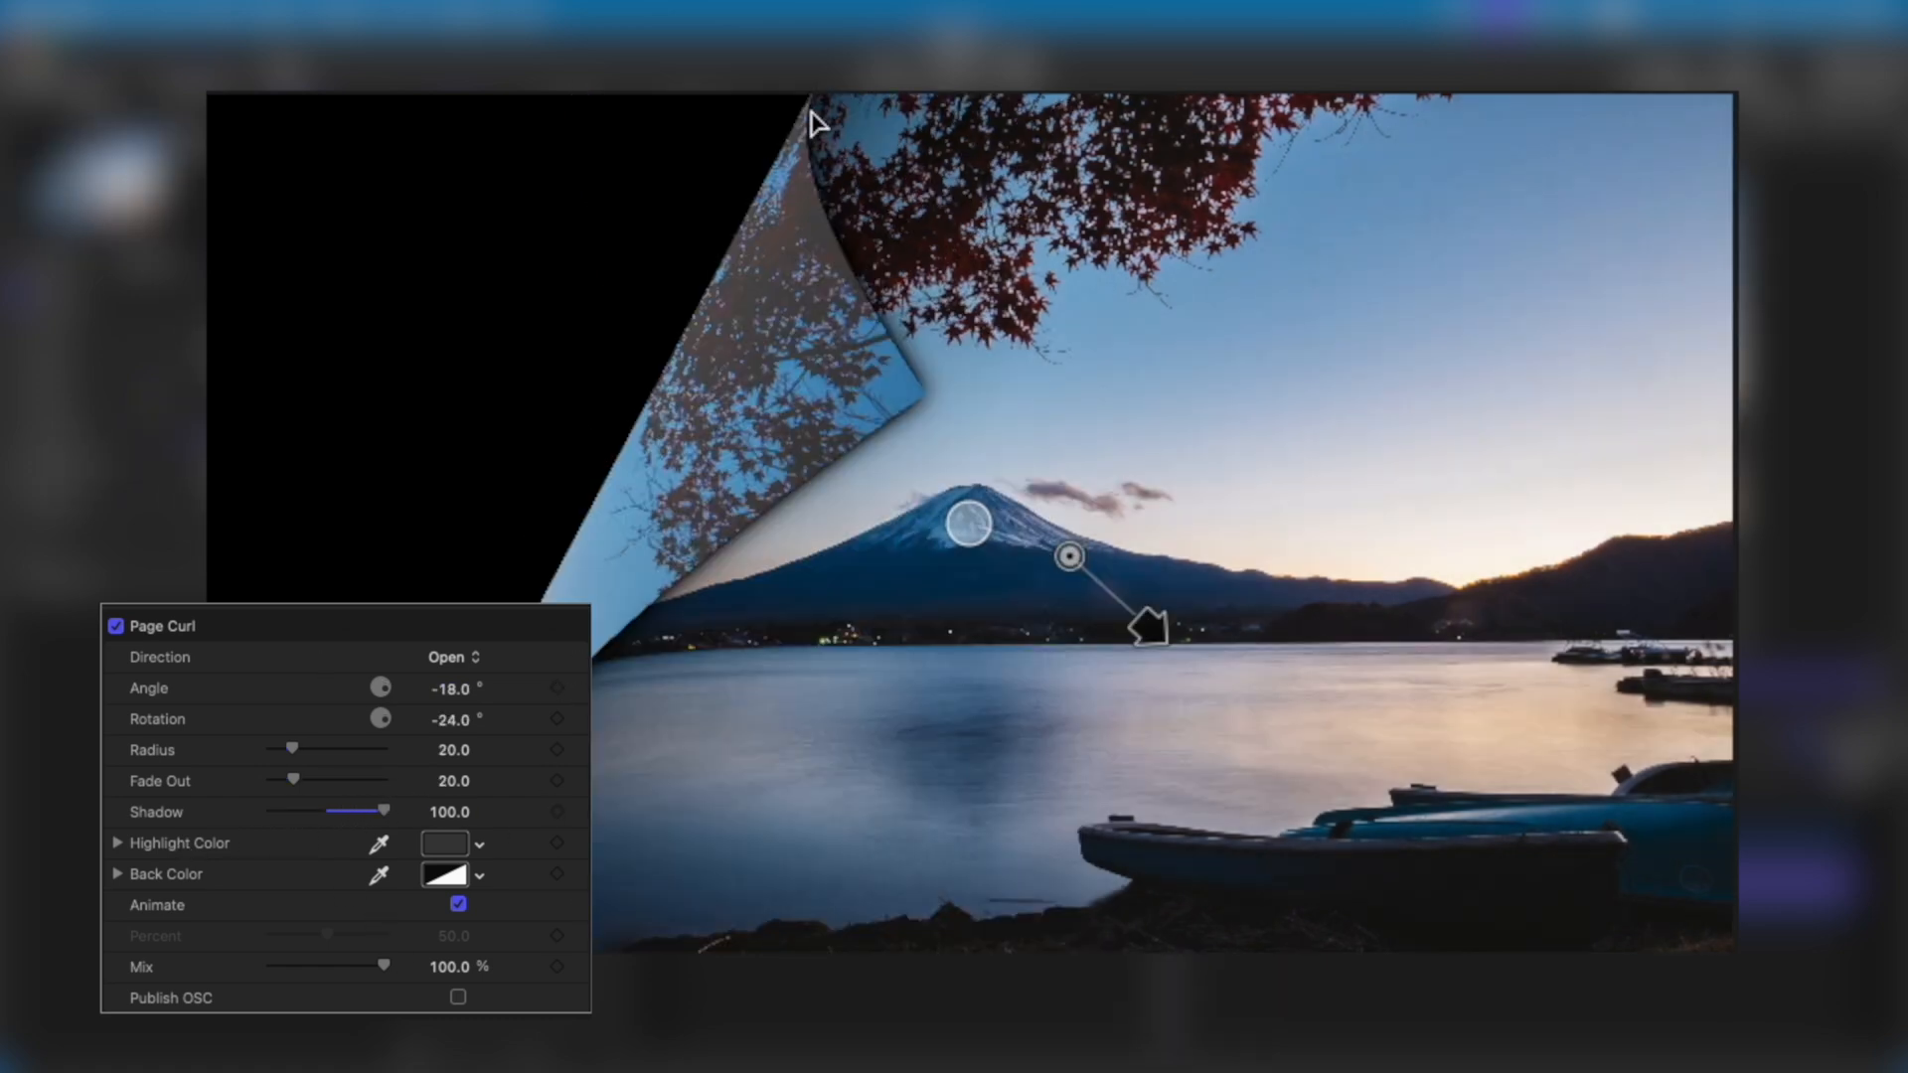
left_click(479, 844)
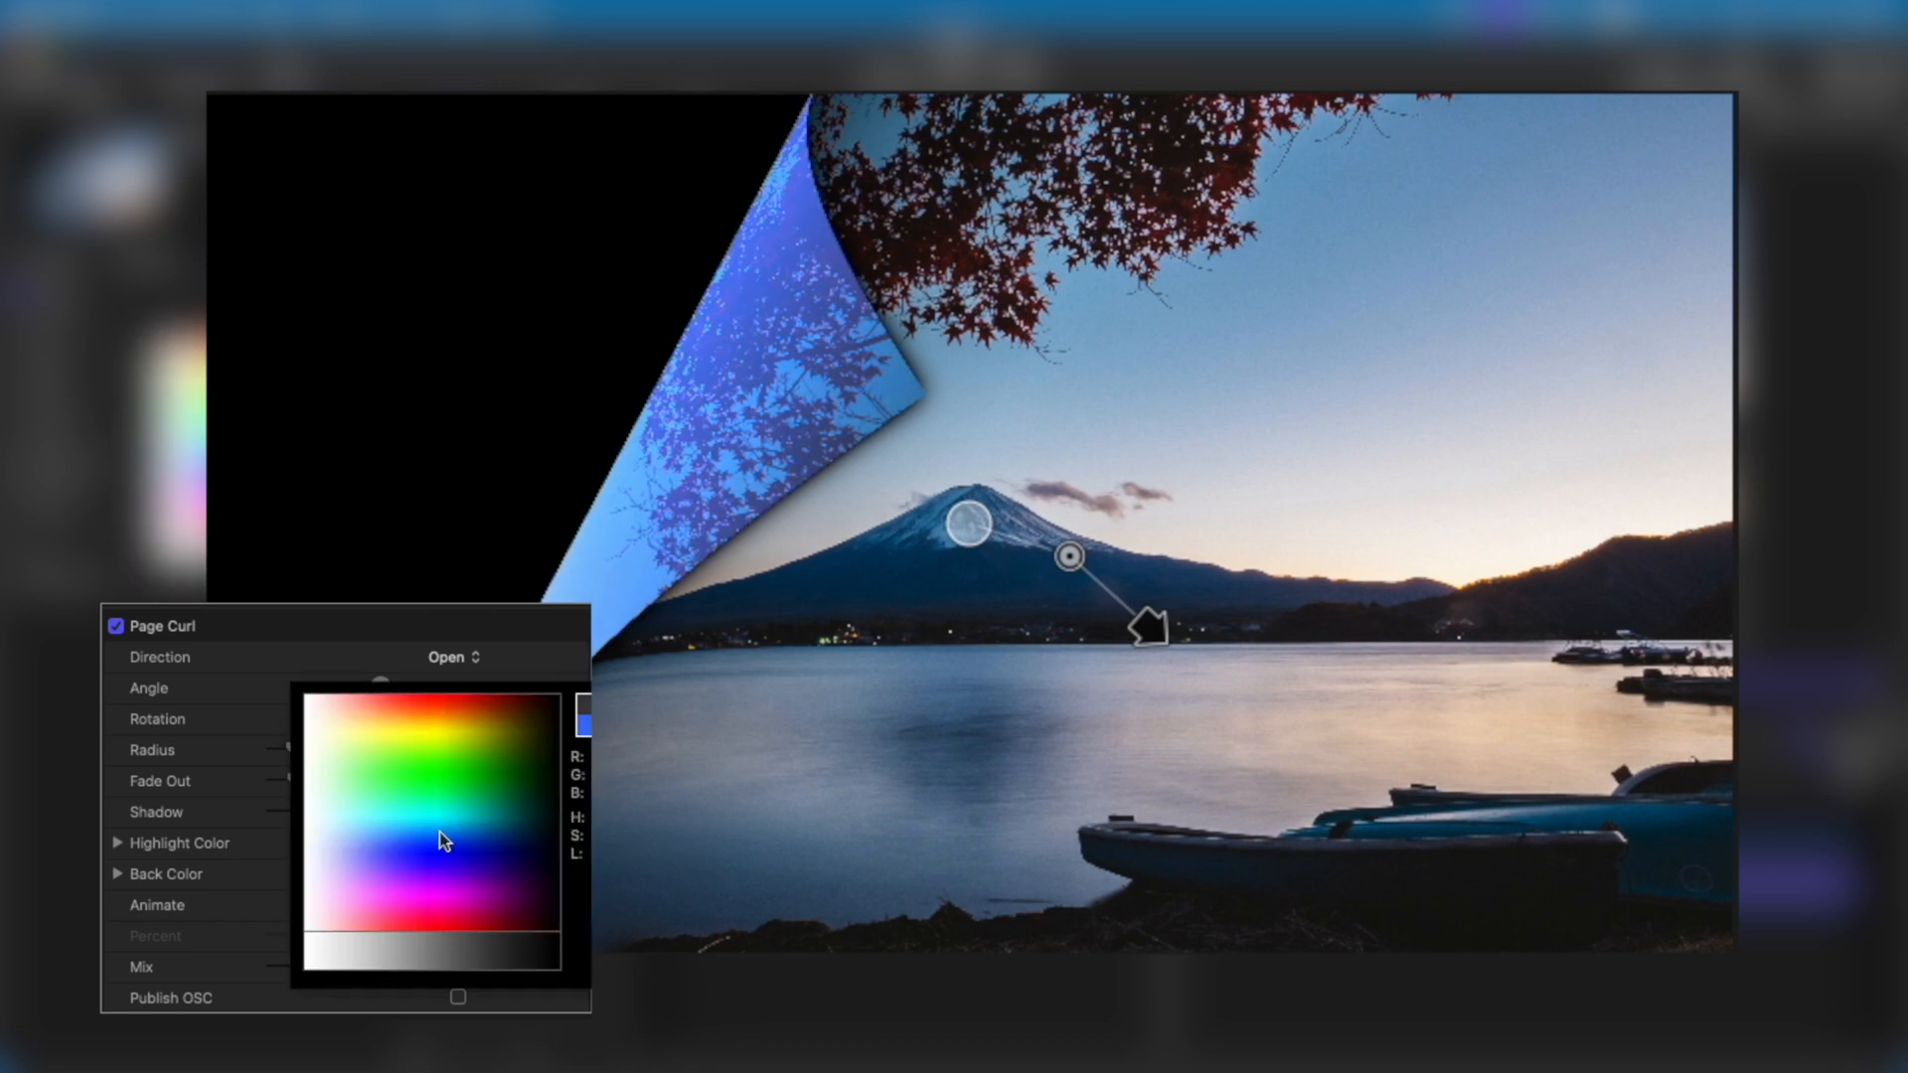
left_click(319, 713)
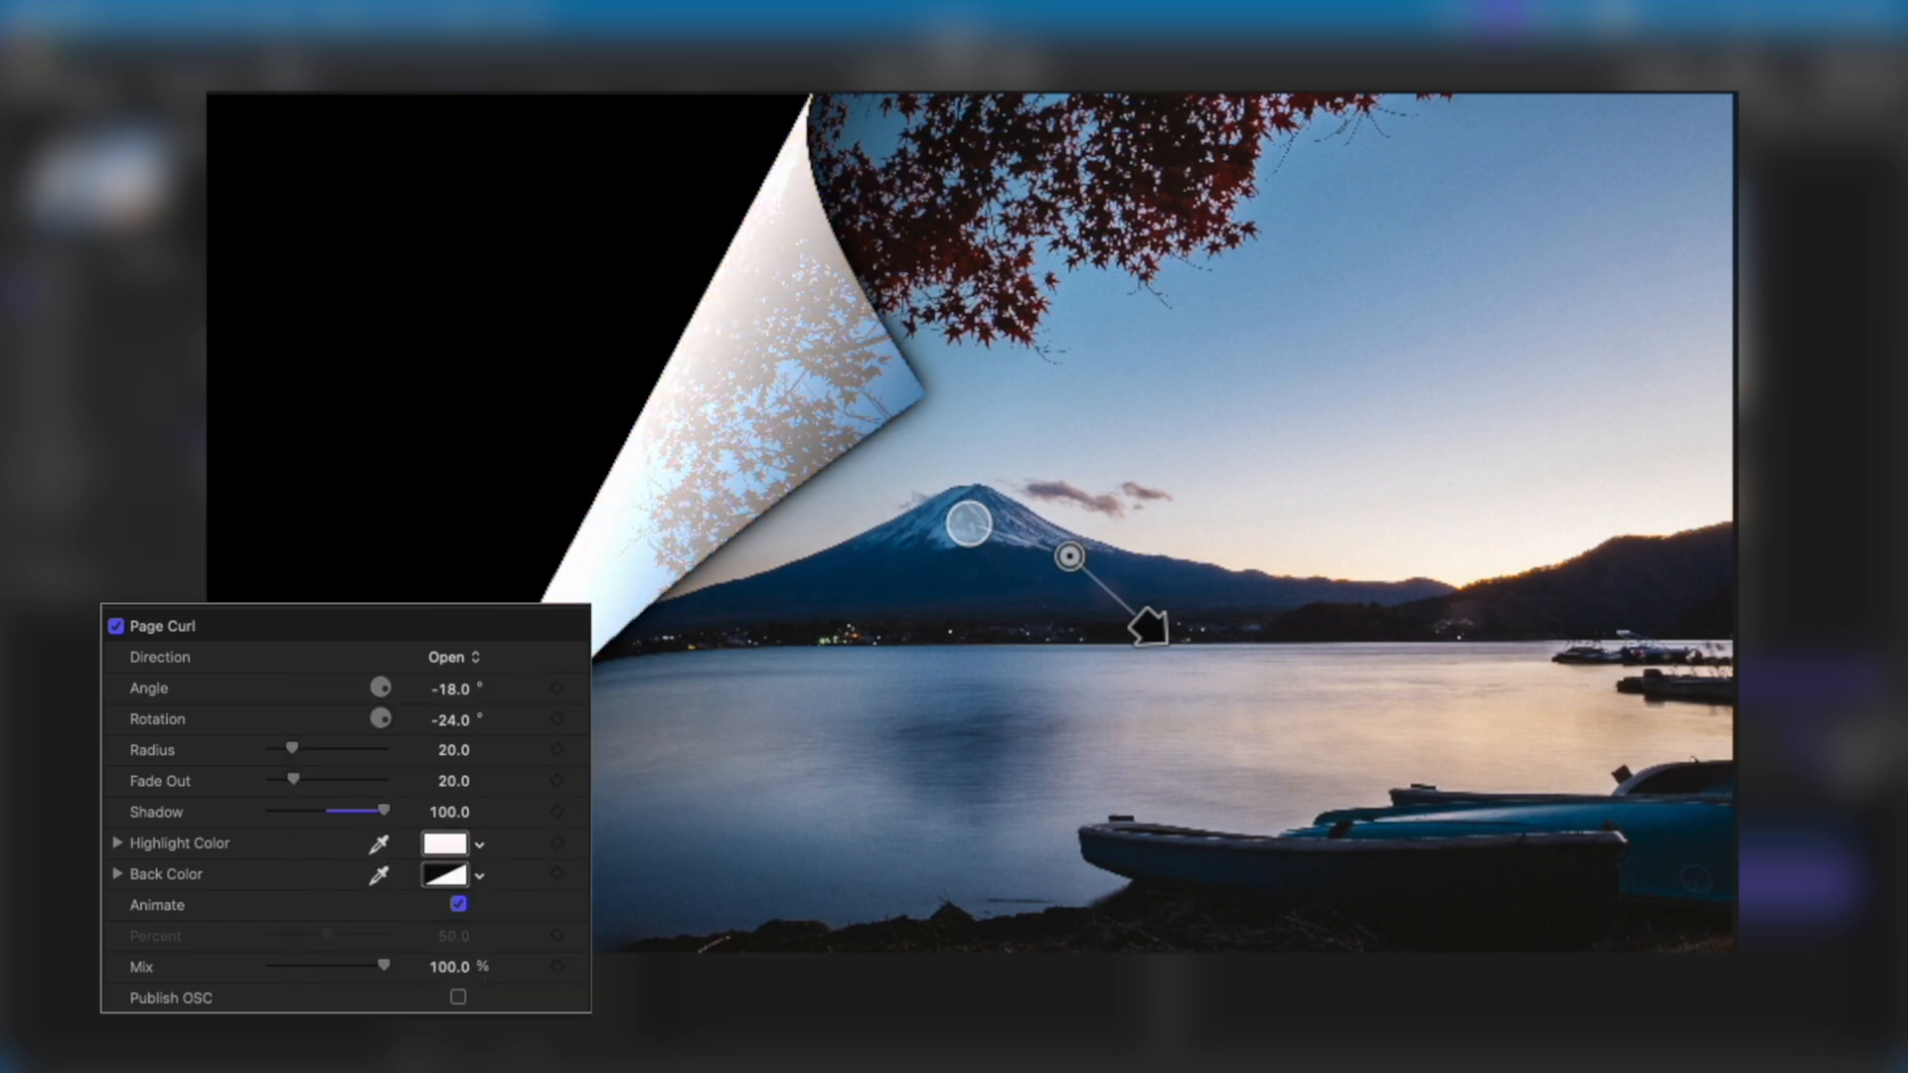
Change the Page Curl back color to near-black, sampling a dark orange-brown on the way.
left_click(116, 874)
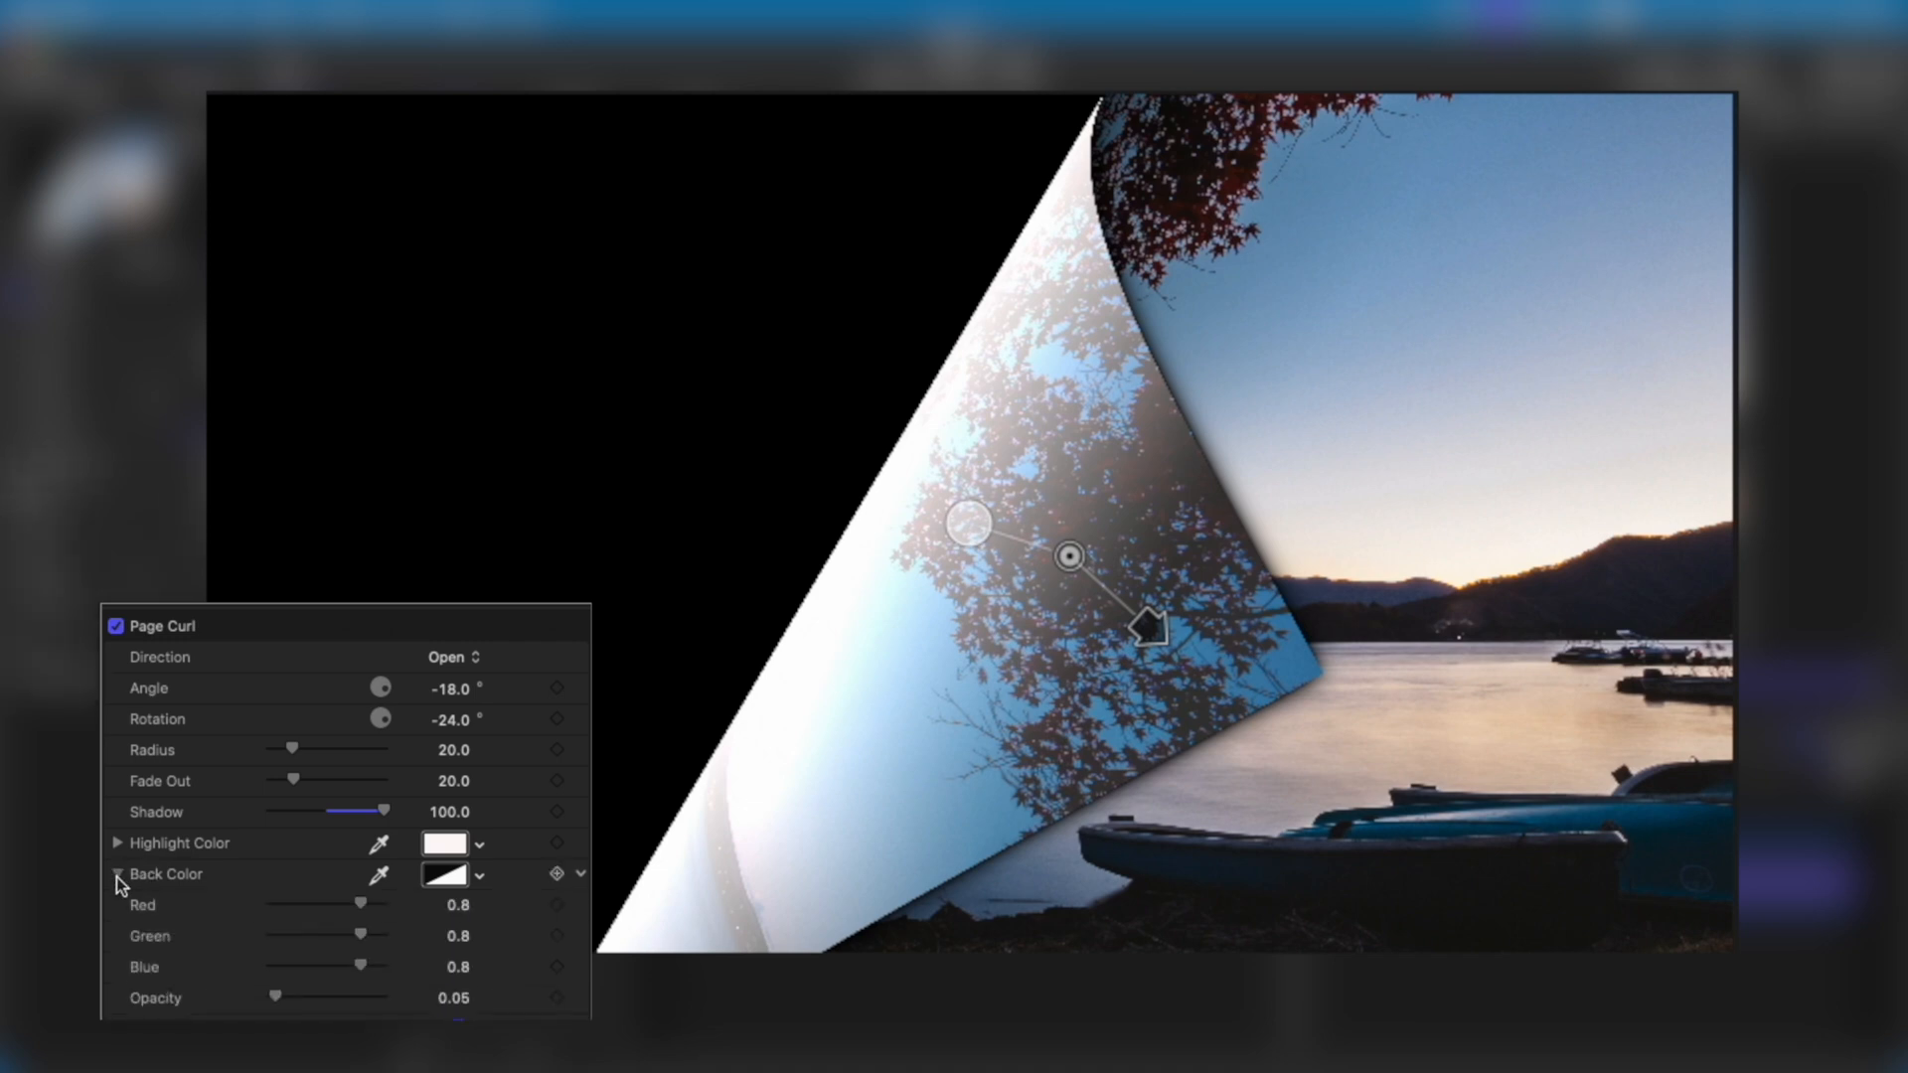
left_click(116, 874)
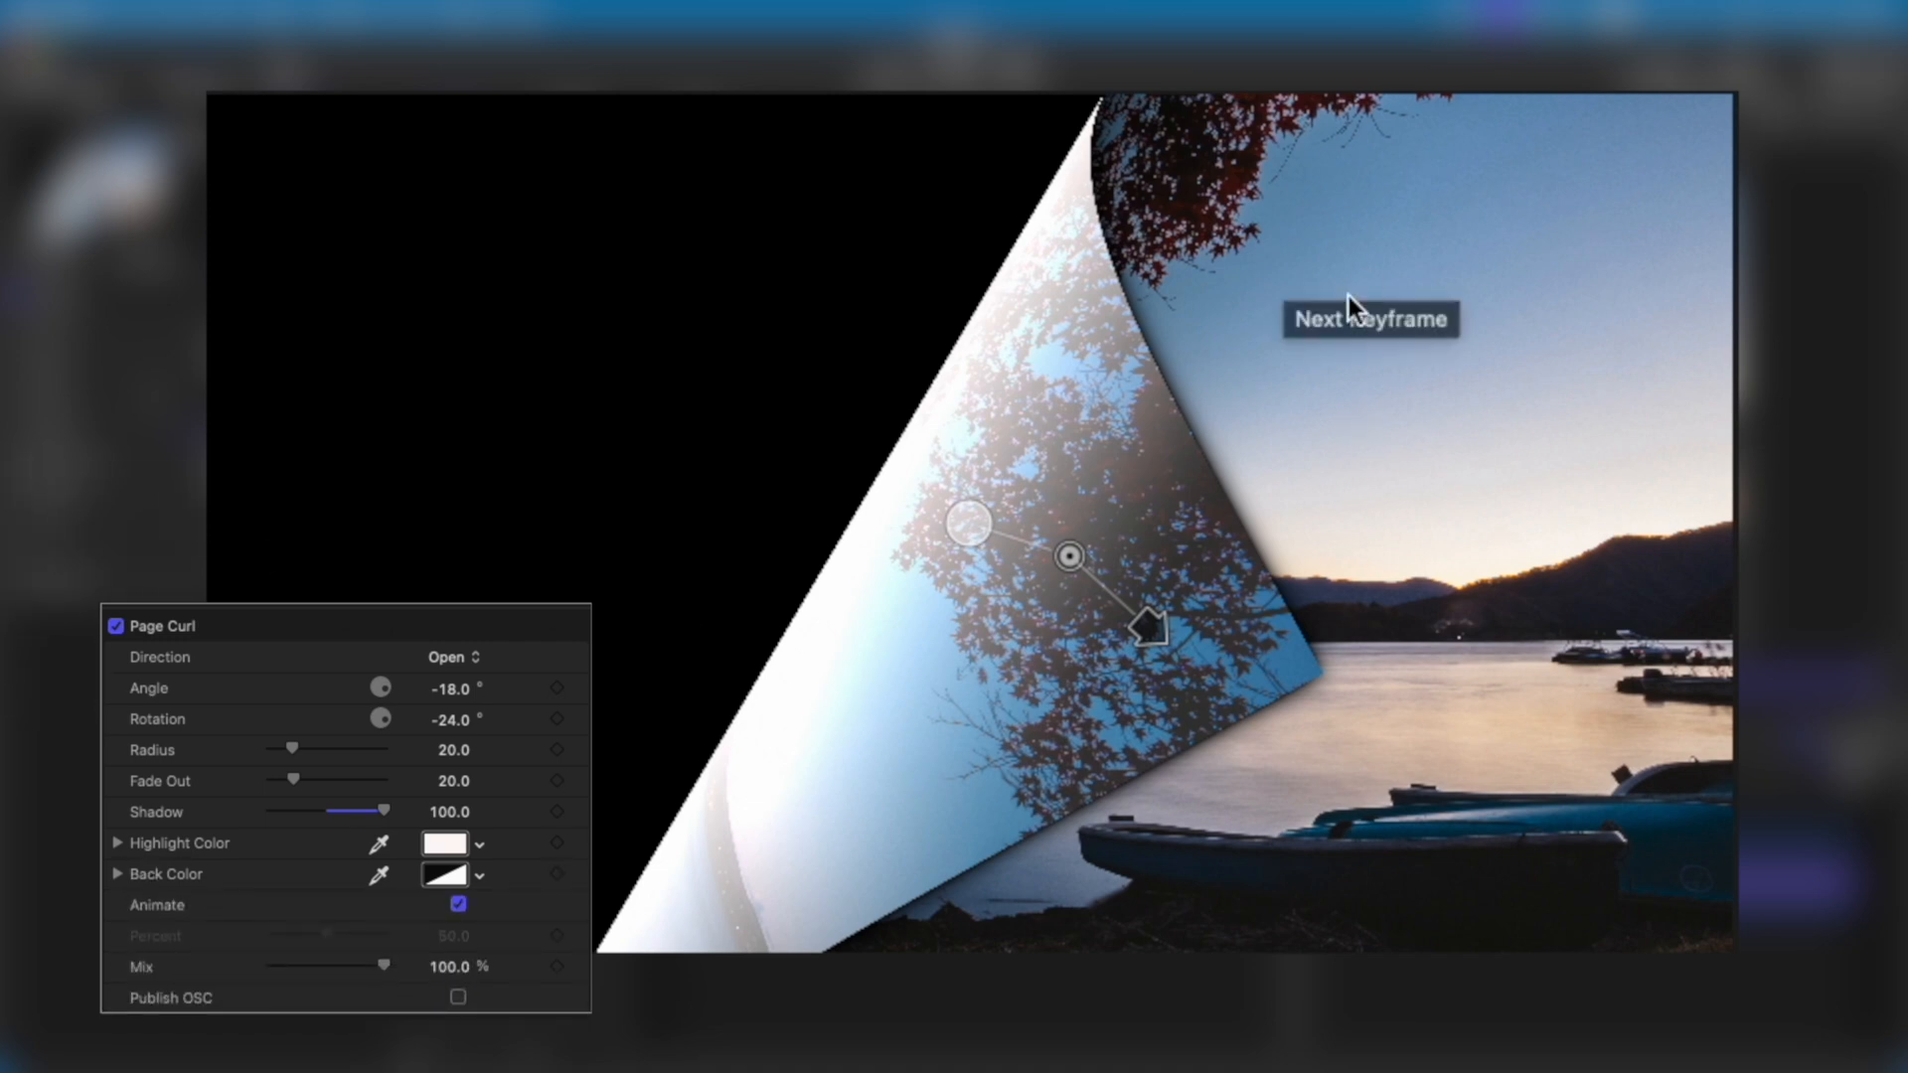
left_click(442, 875)
left_click(447, 867)
left_click_drag(447, 866, 503, 742)
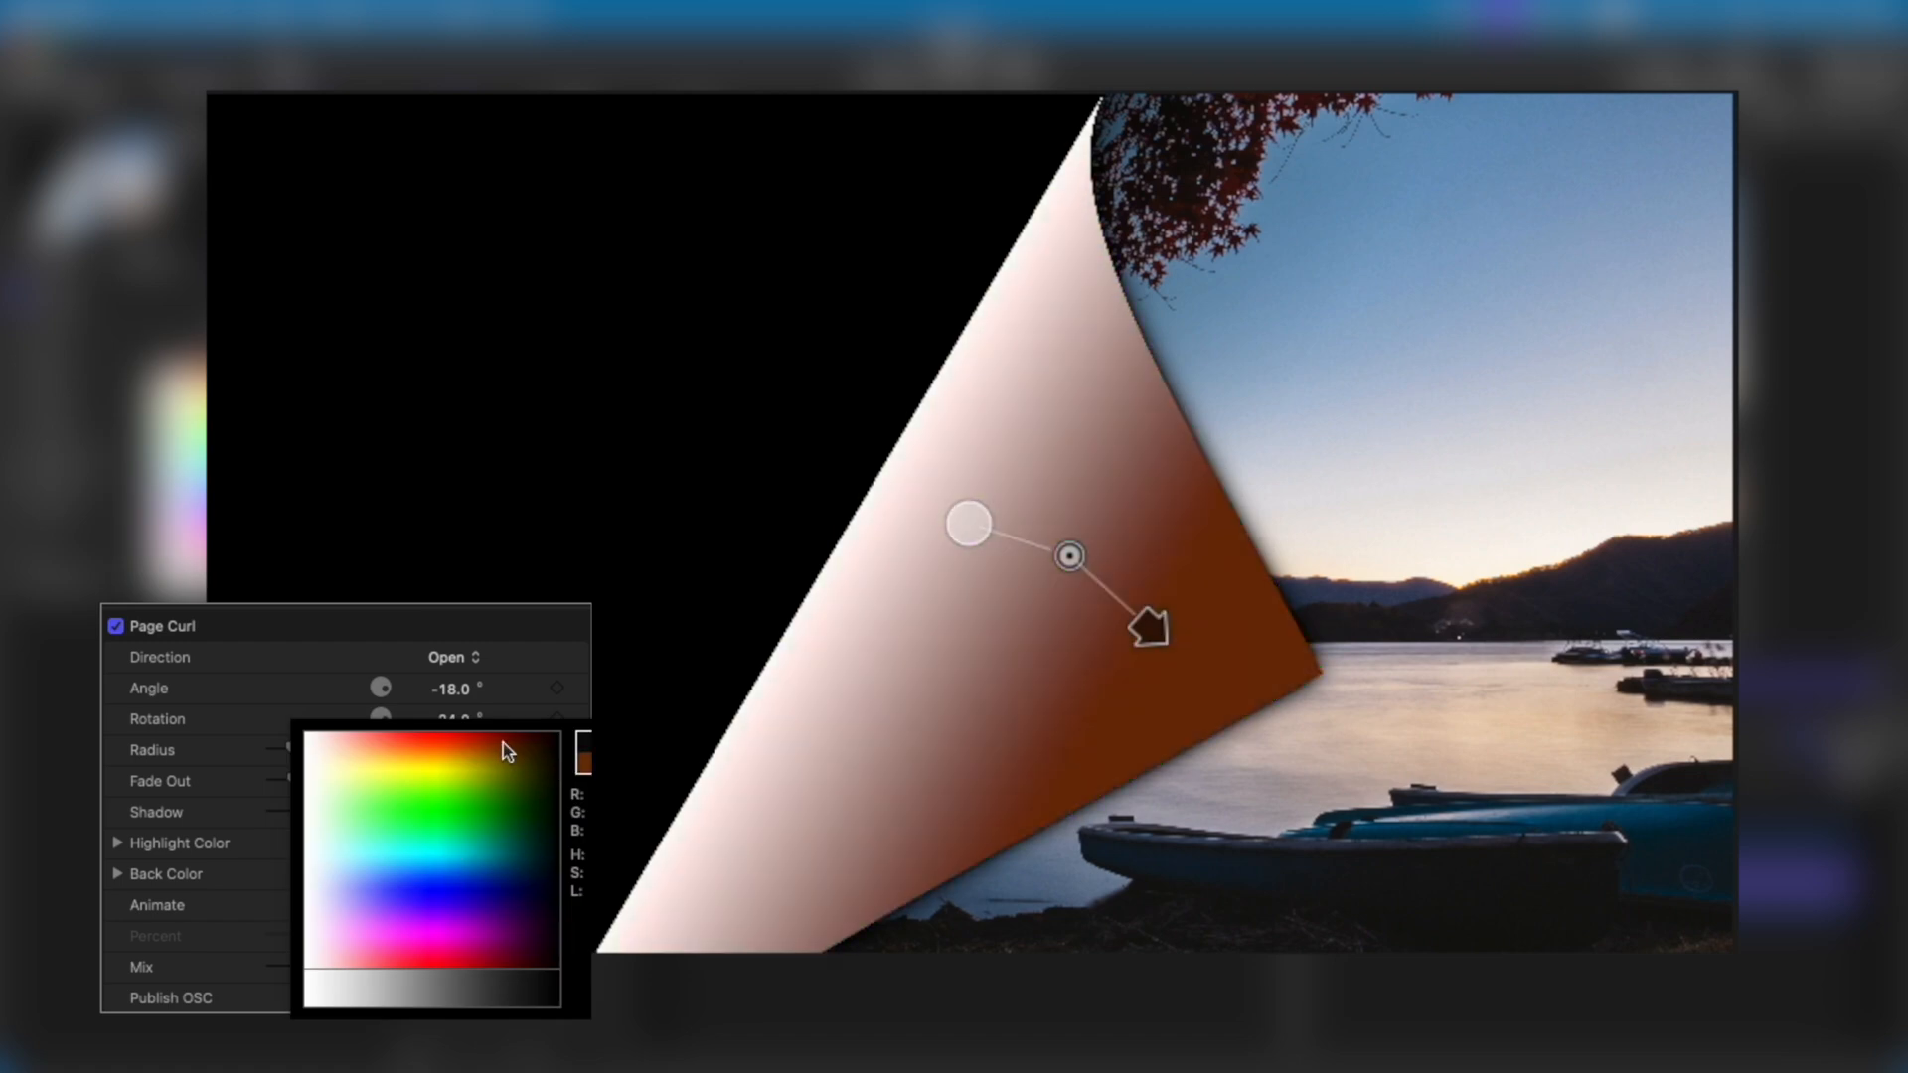
left_click(550, 997)
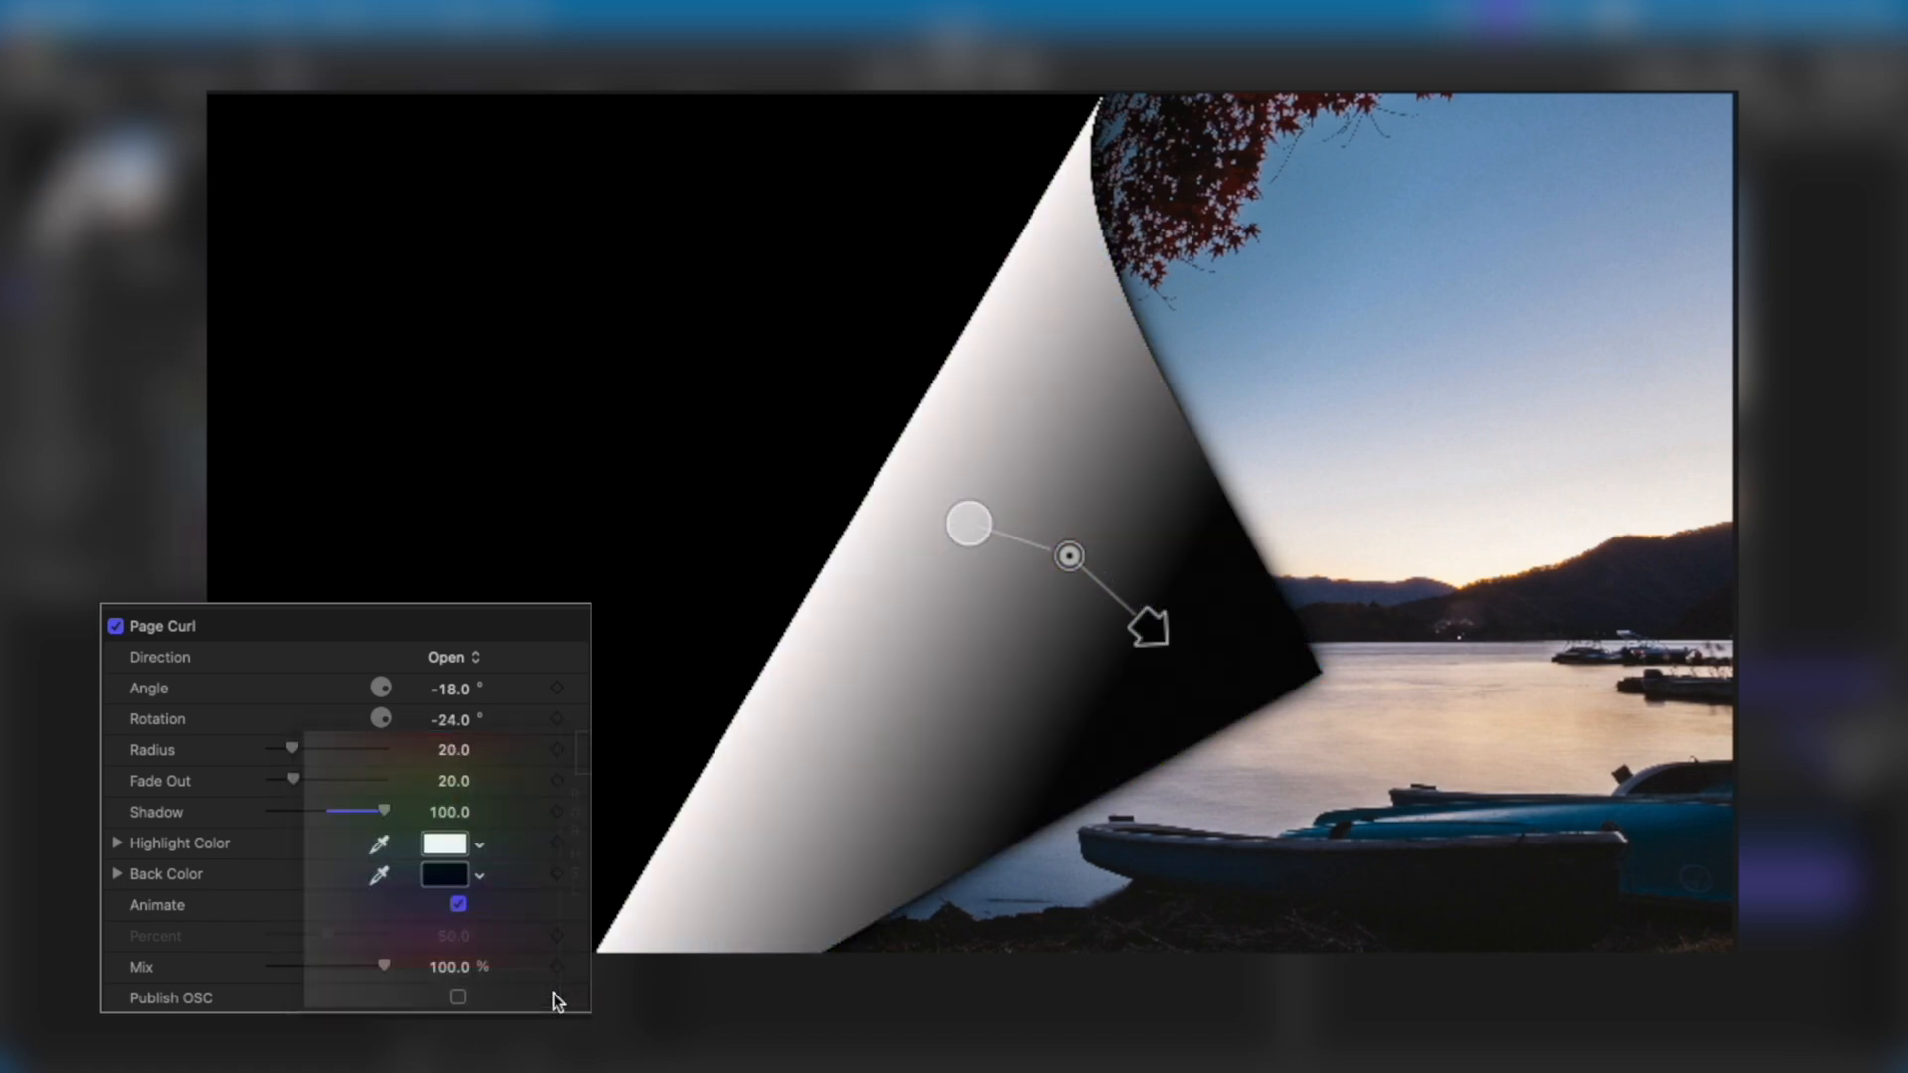
Lower the opacity of the Page Curl back color to 0.
left_click(119, 874)
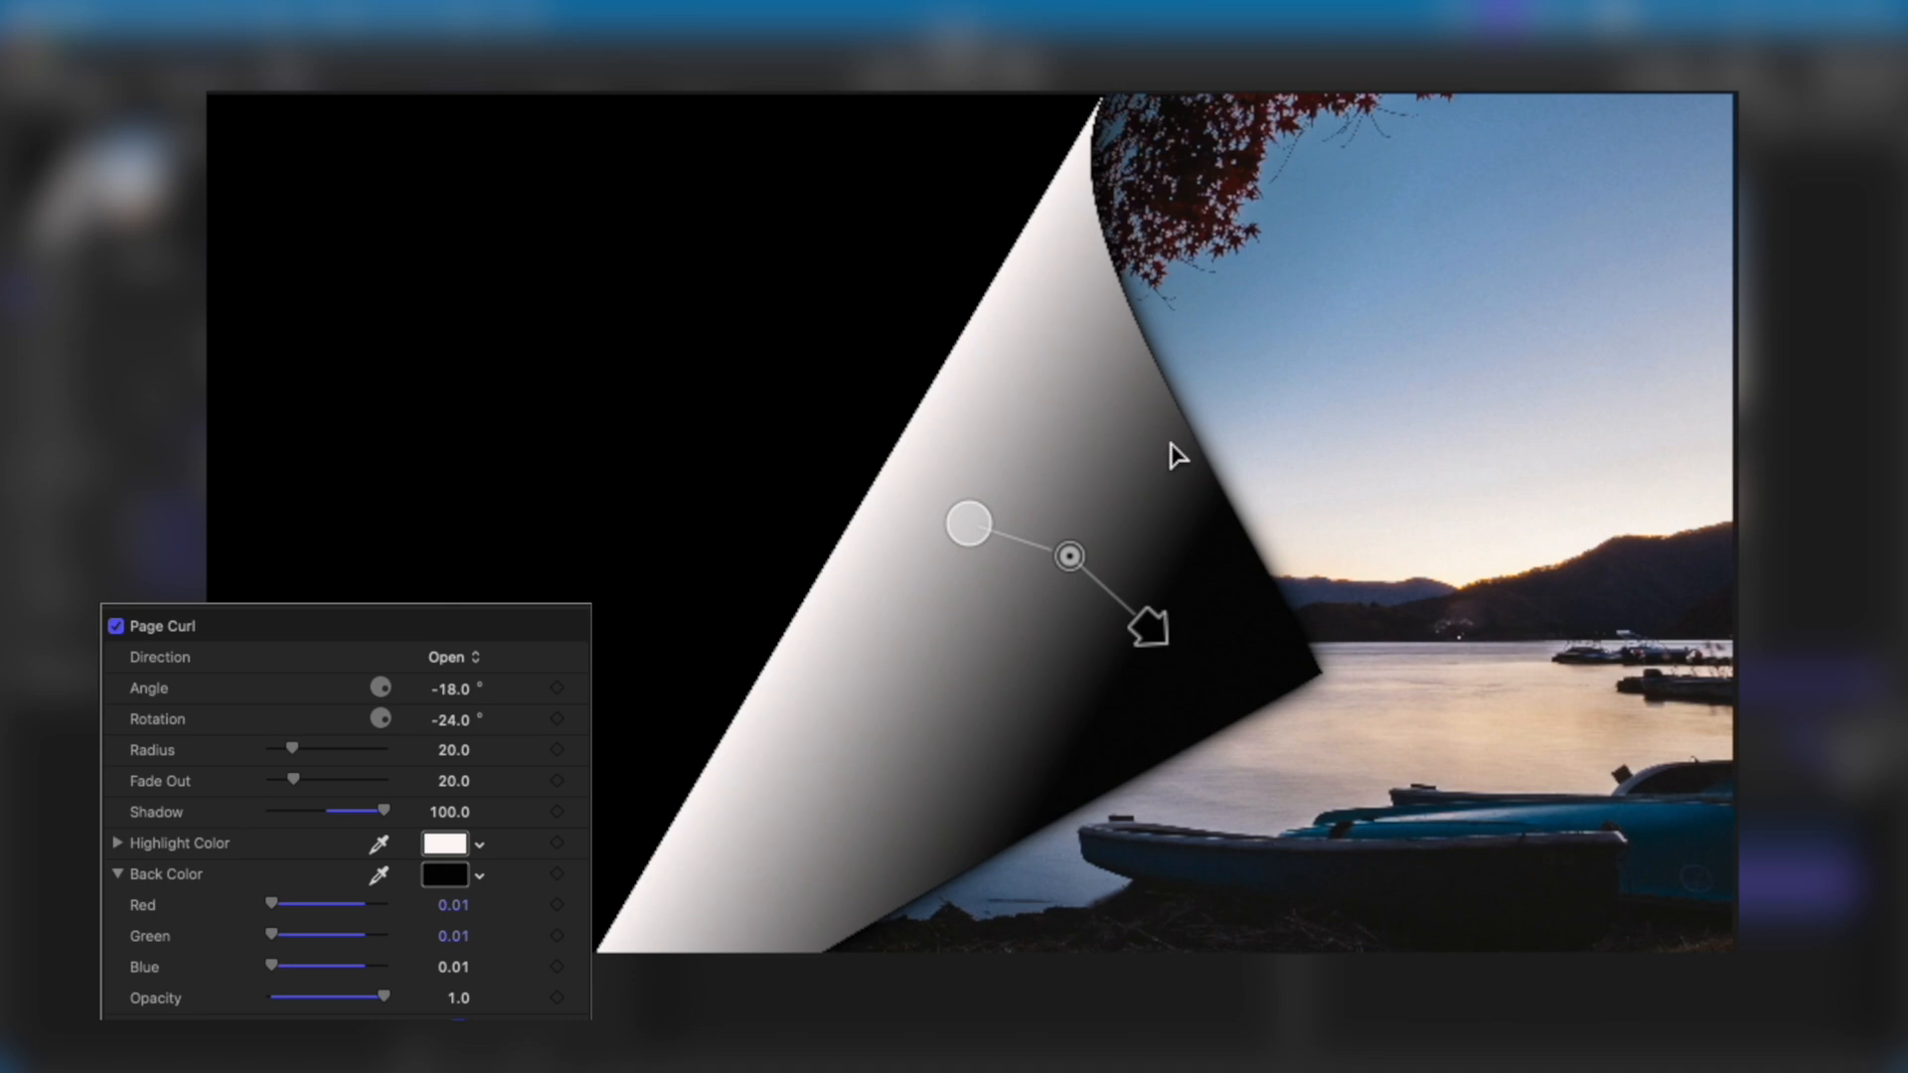
left_click_drag(379, 997, 189, 999)
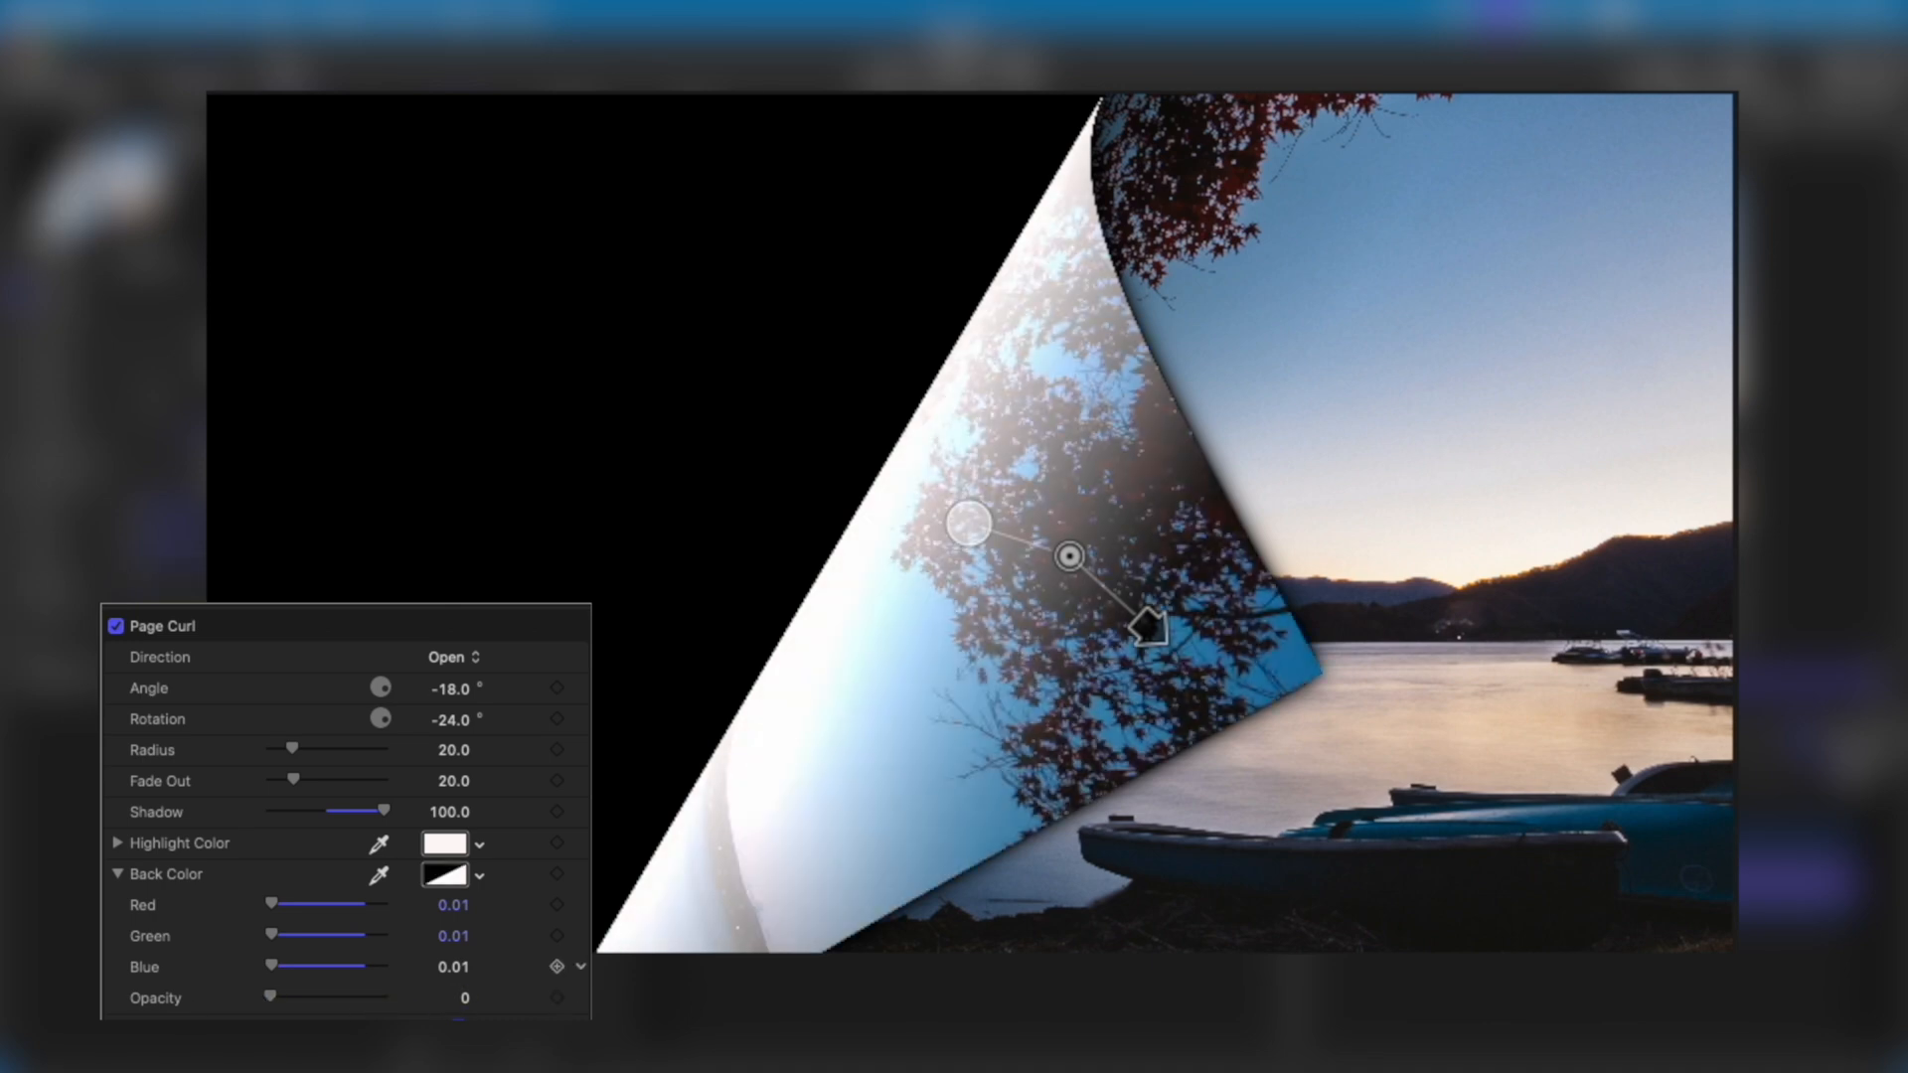
left_click(118, 875)
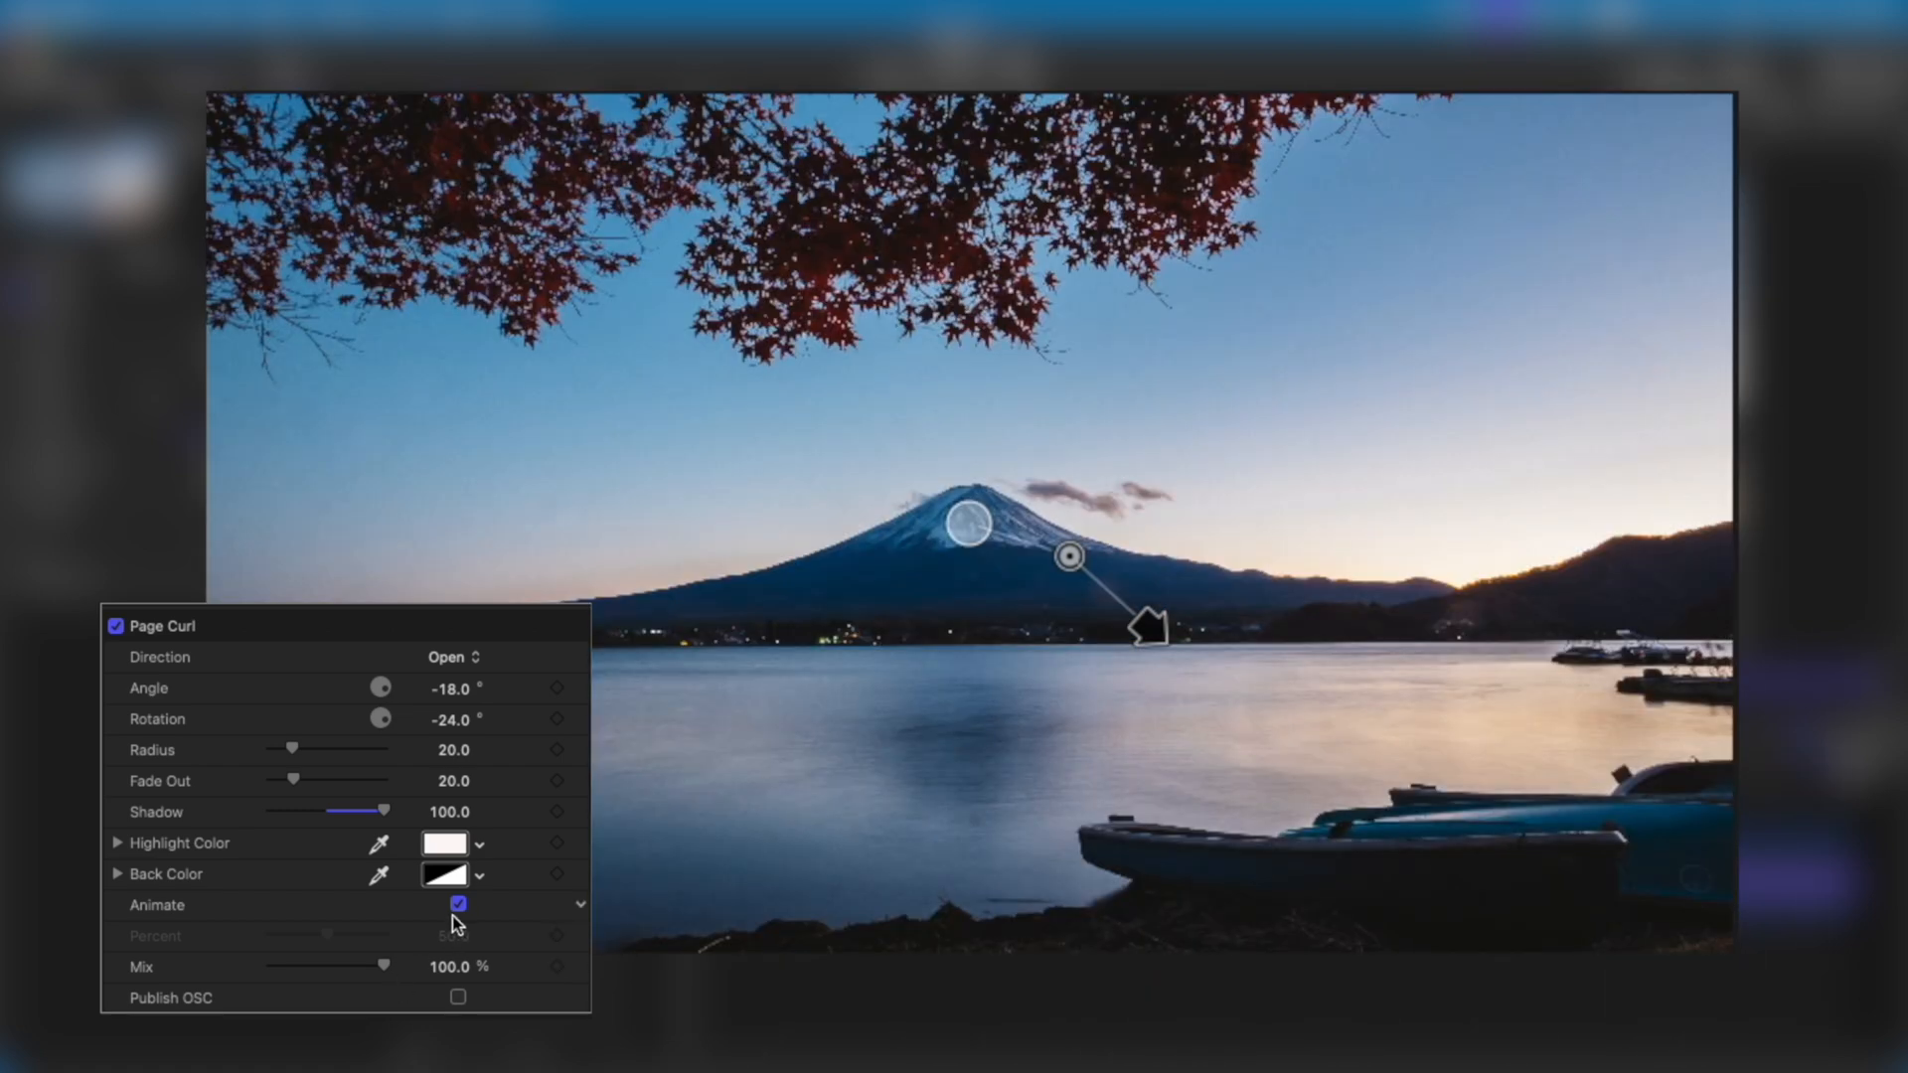
Turn off Animate and keyframe Percent from 0 at the project start to 100 shortly before the one-second mark.
left_click(458, 904)
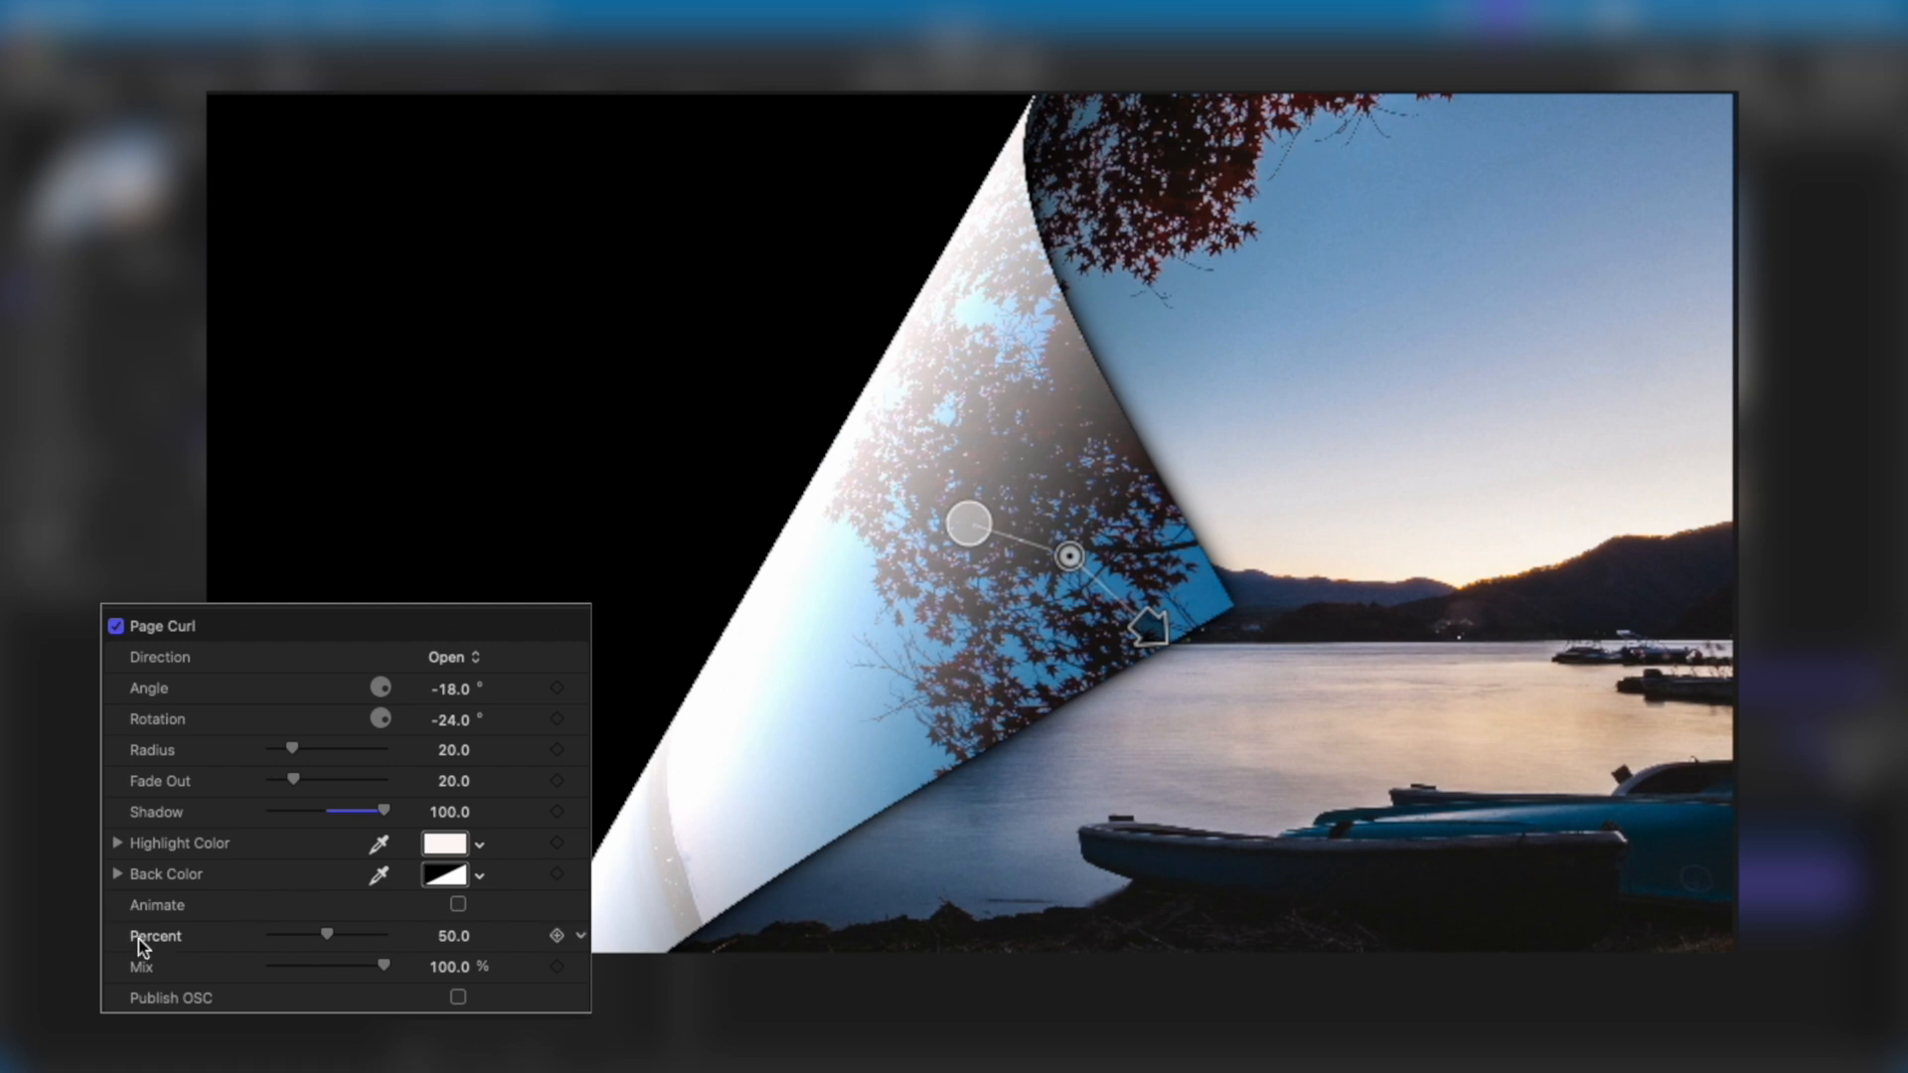
left_click_drag(384, 965, 384, 965)
left_click_drag(326, 935, 270, 935)
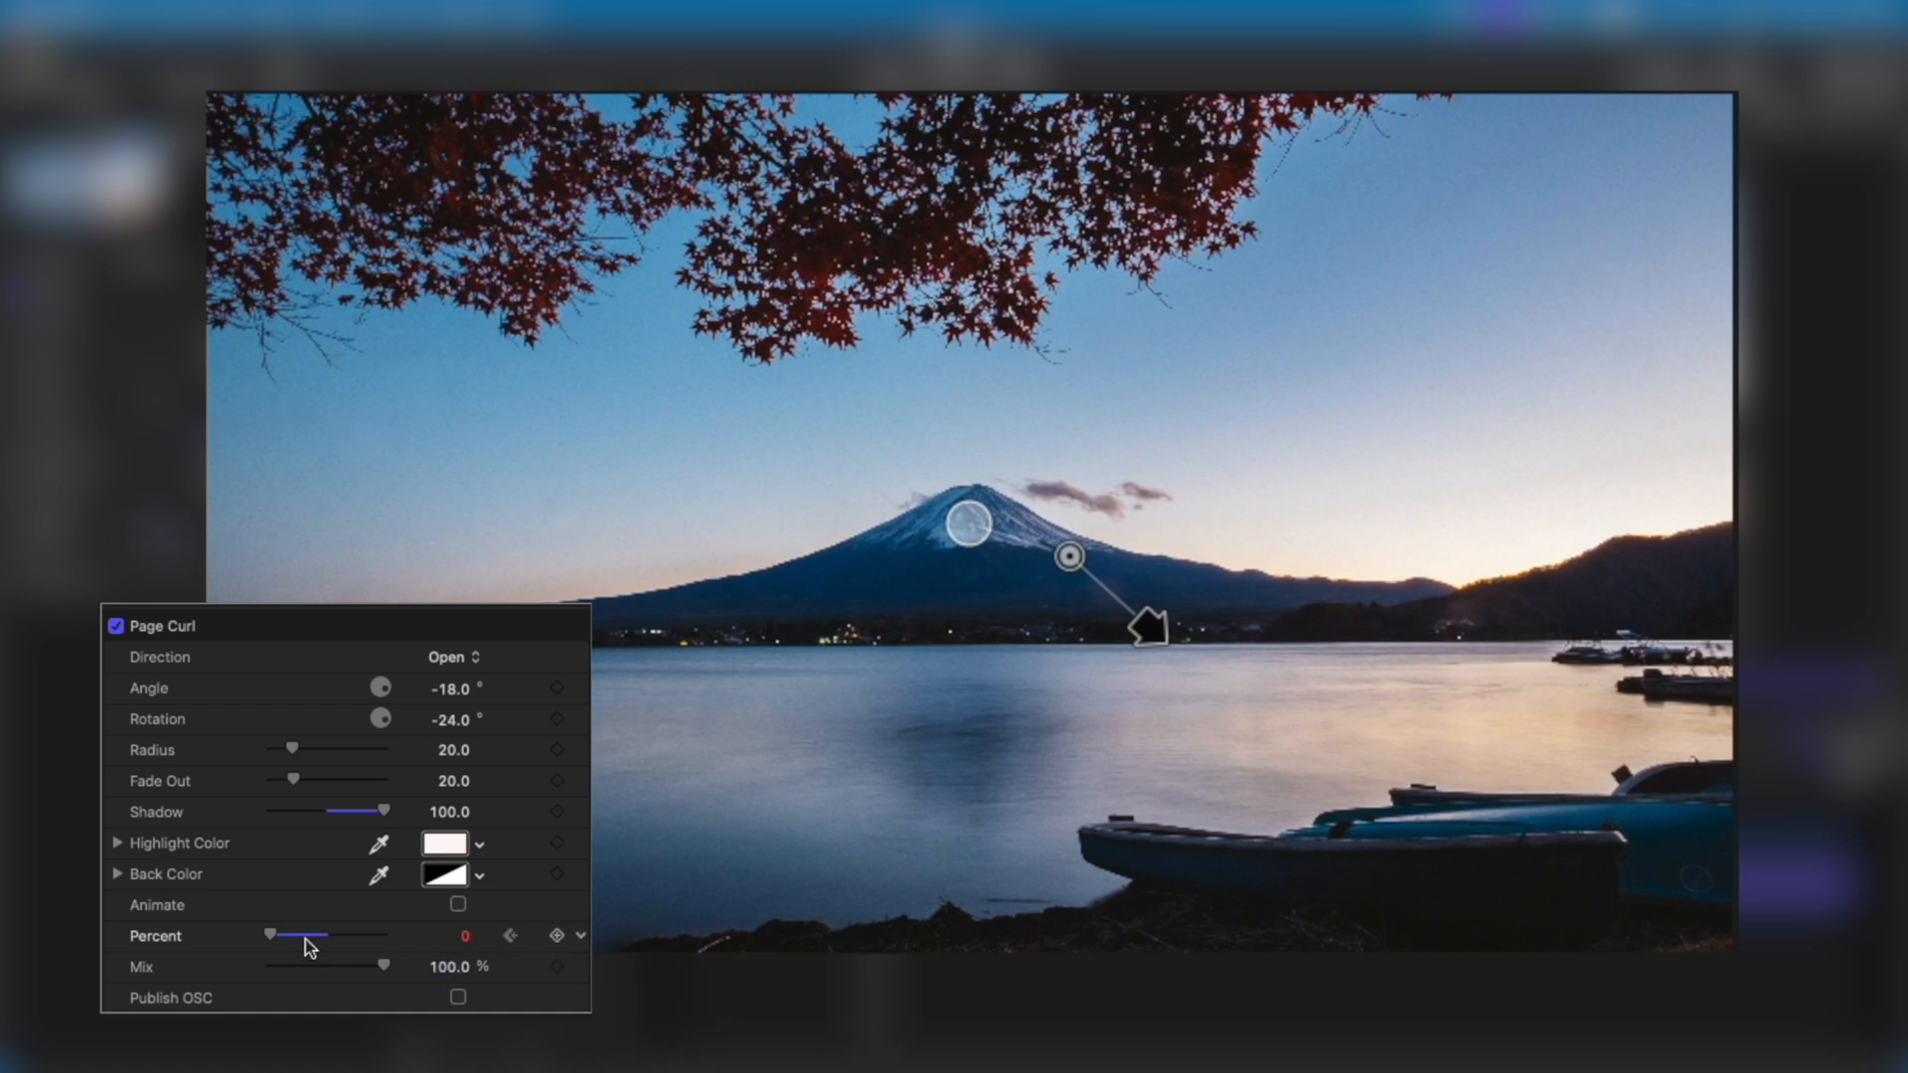
left_click_drag(271, 934, 387, 934)
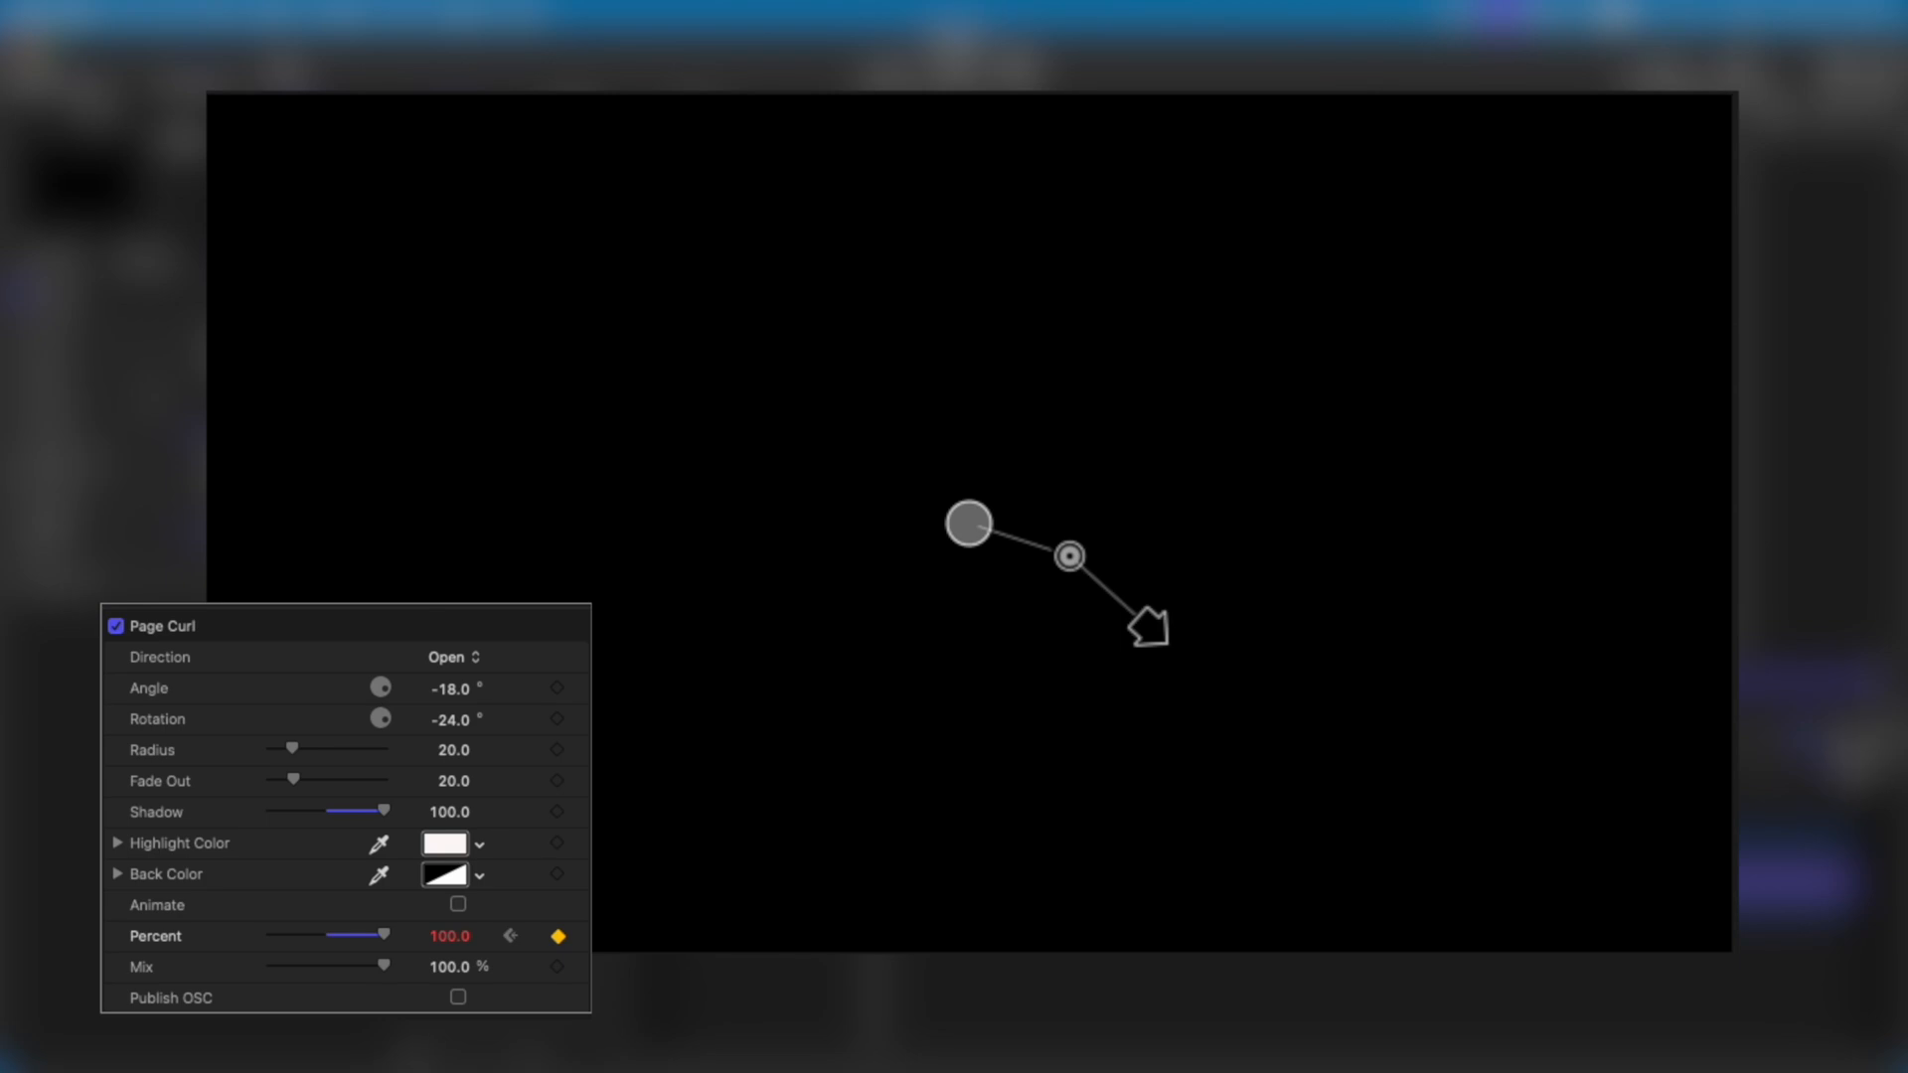
Play the keyframed page curl from the start and scrub back to a frame partway through the curl.
left_click_drag(875, 784, 680, 784)
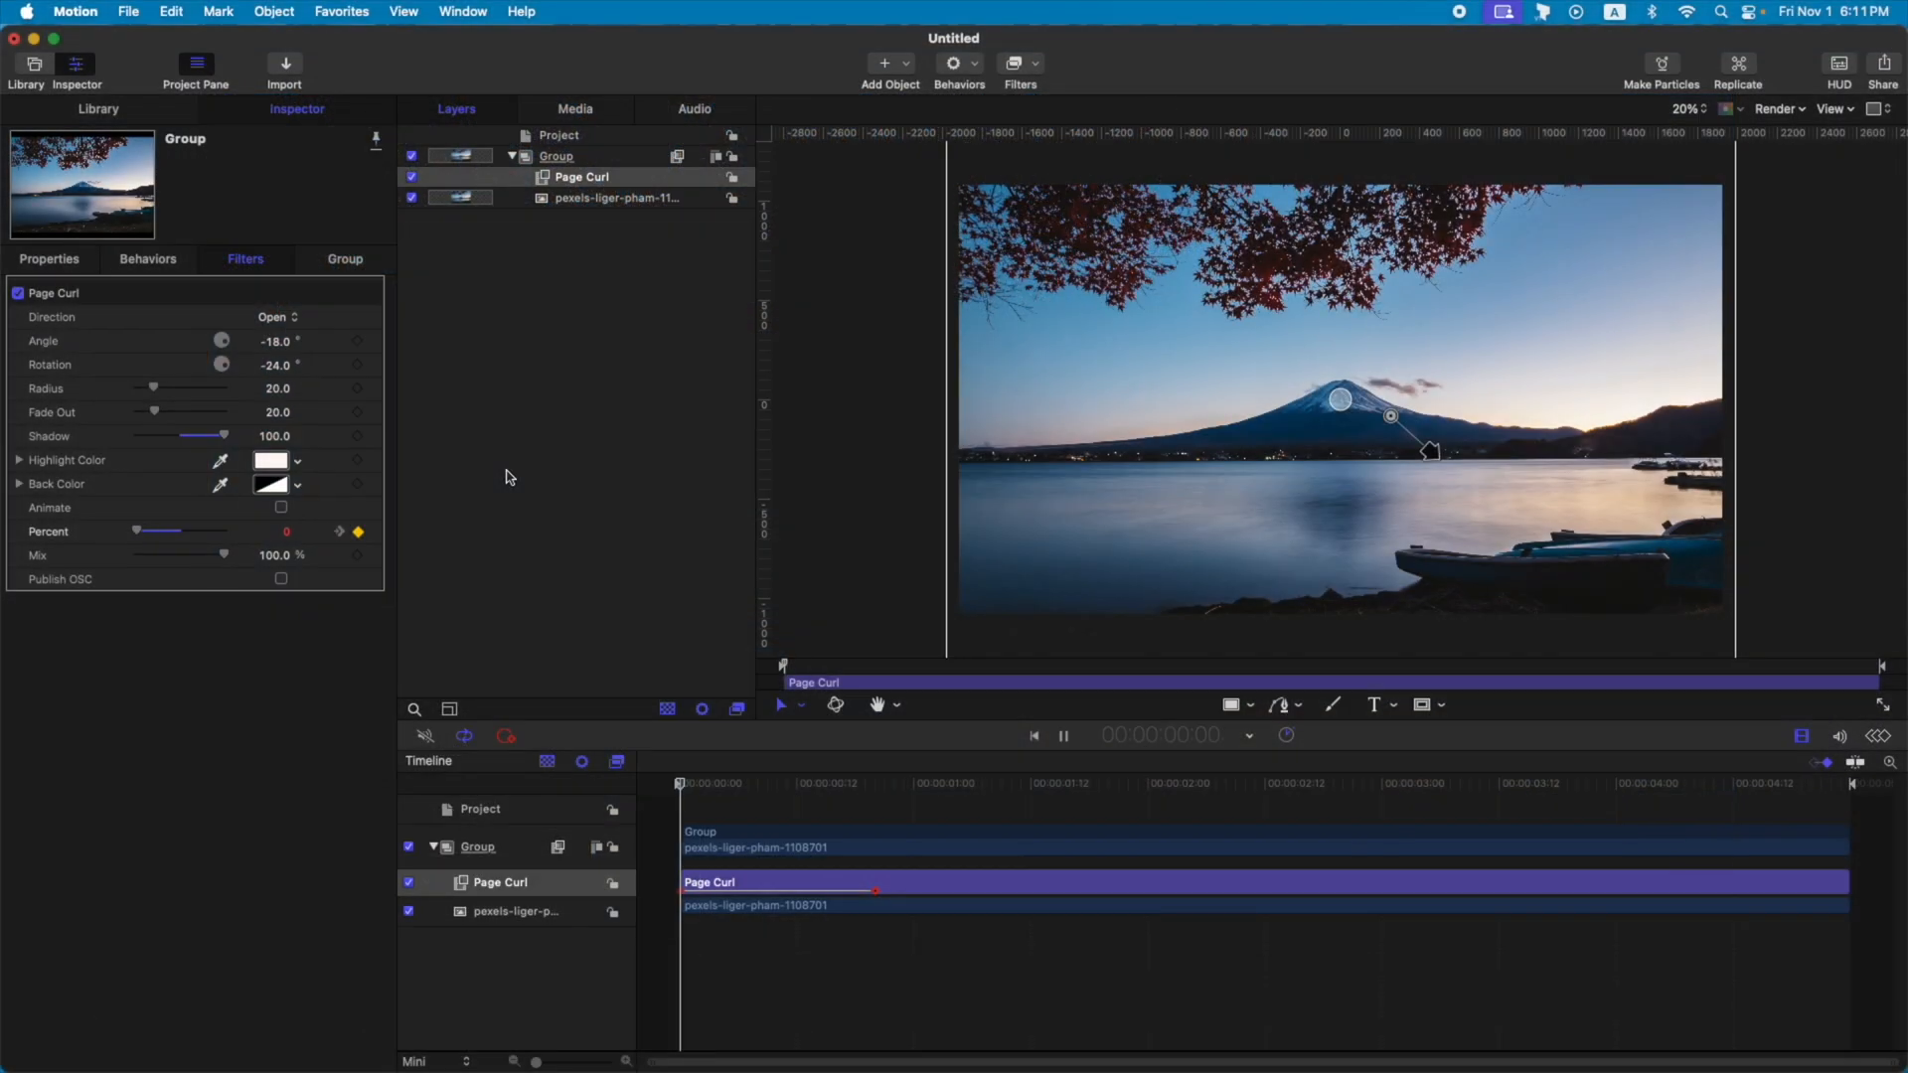
key("space")
key("space")
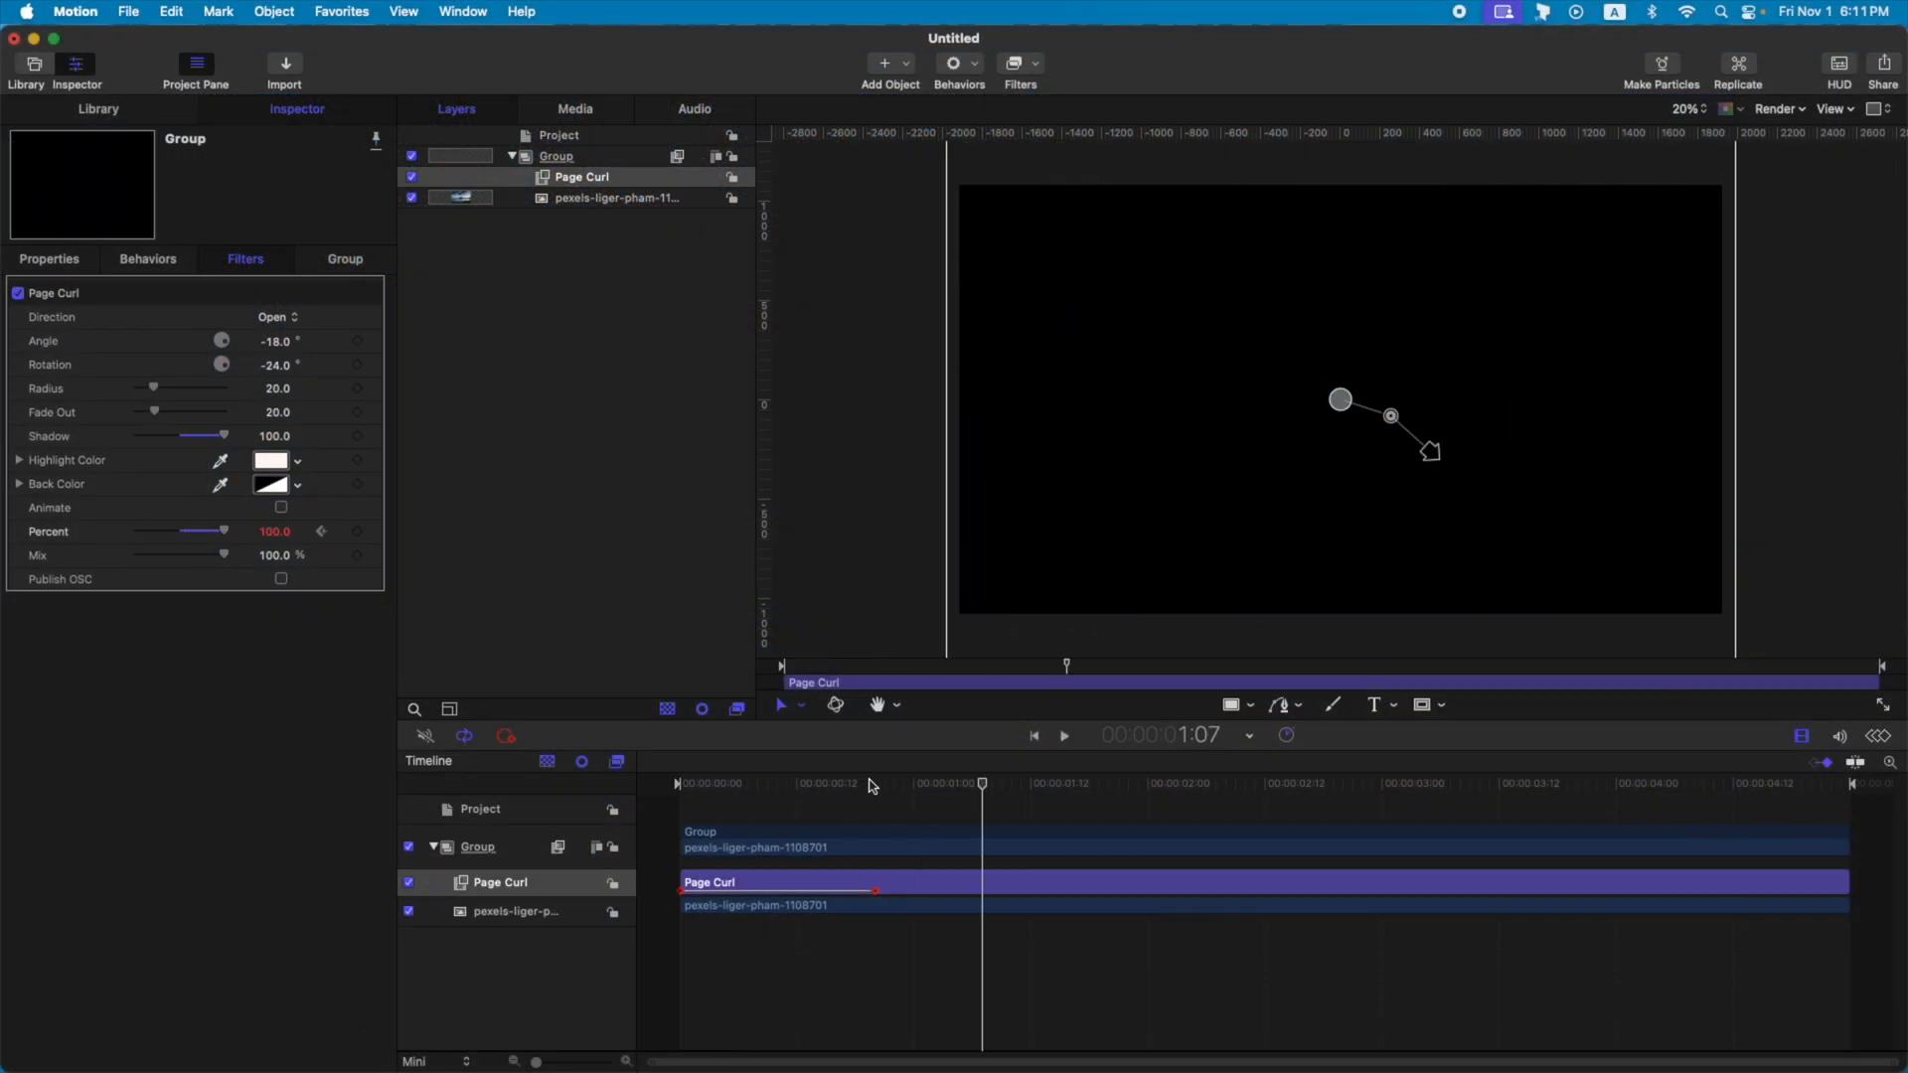
left_click_drag(869, 784, 767, 787)
left_click_drag(767, 787, 758, 787)
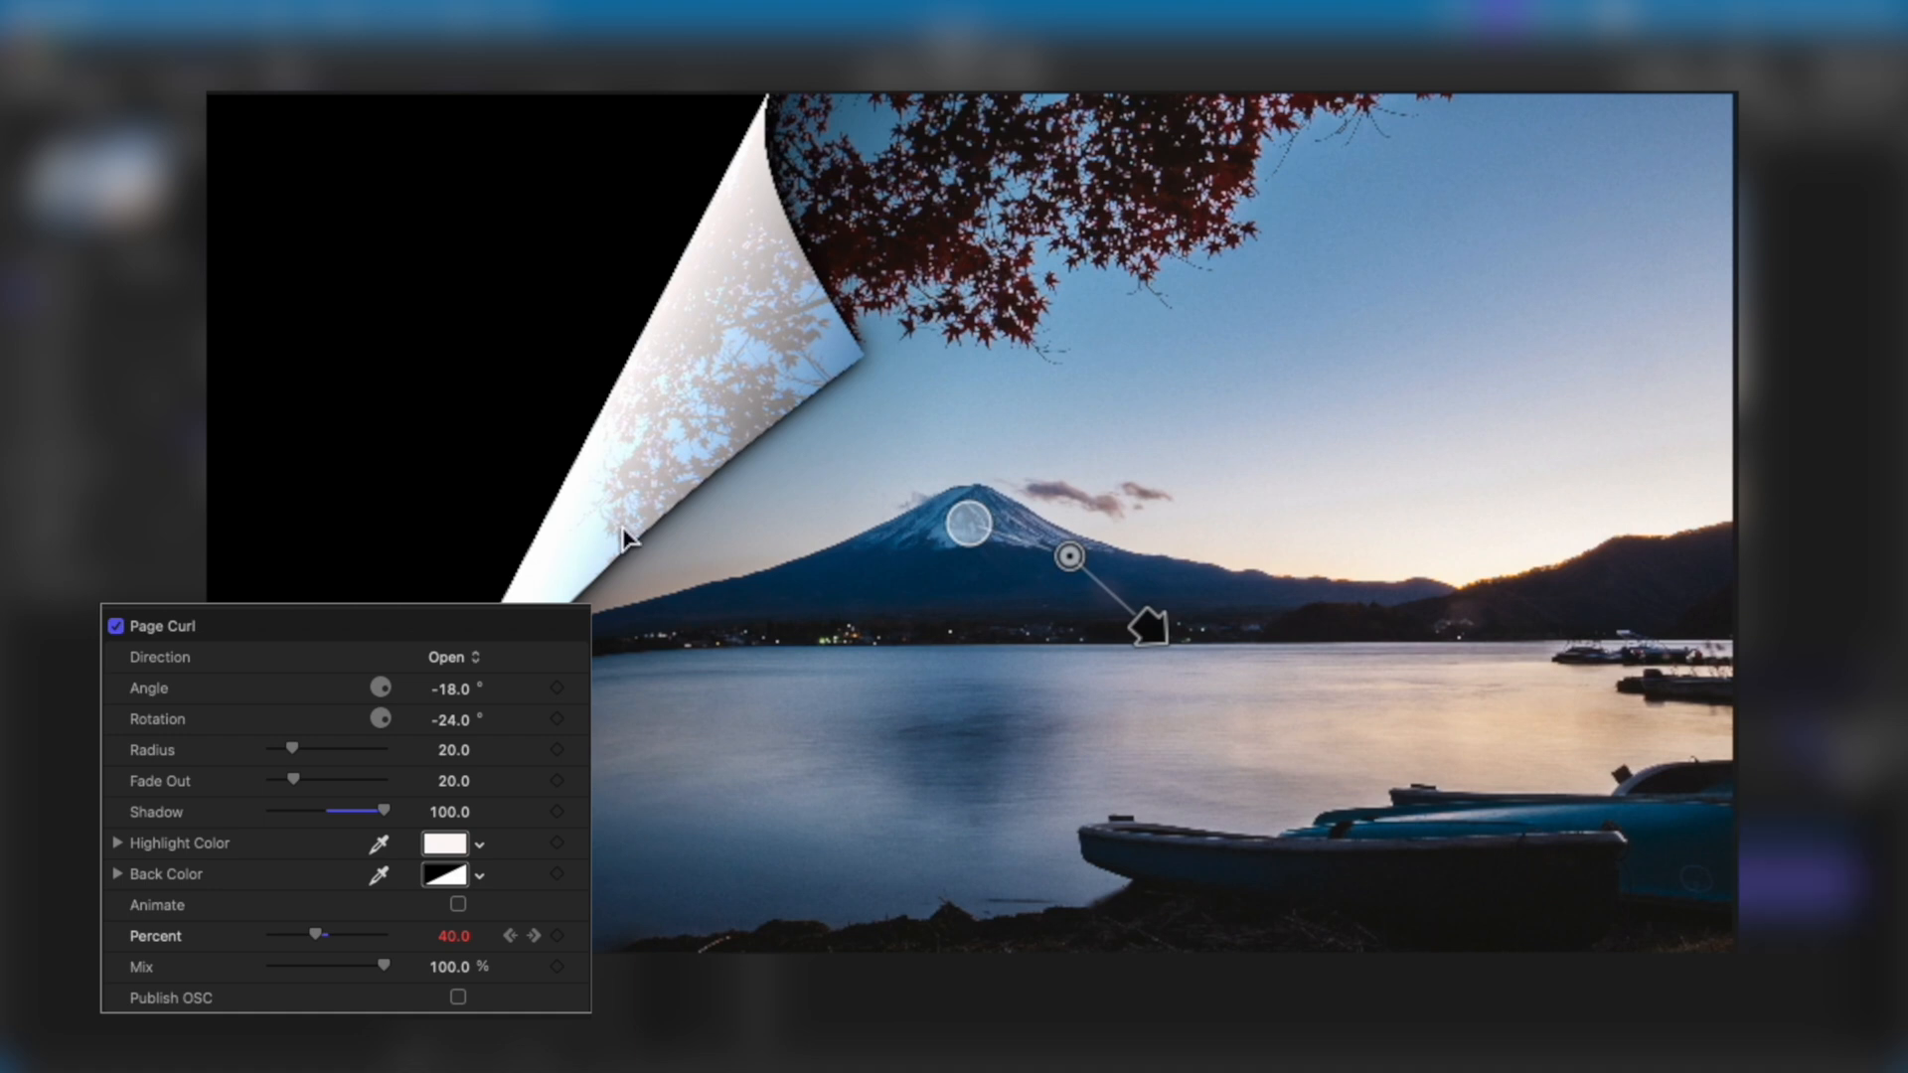
Try the Page Curl mix at its minimum and at about 68%, and return it to 100%.
left_click_drag(383, 965, 96, 1015)
left_click_drag(270, 969, 347, 966)
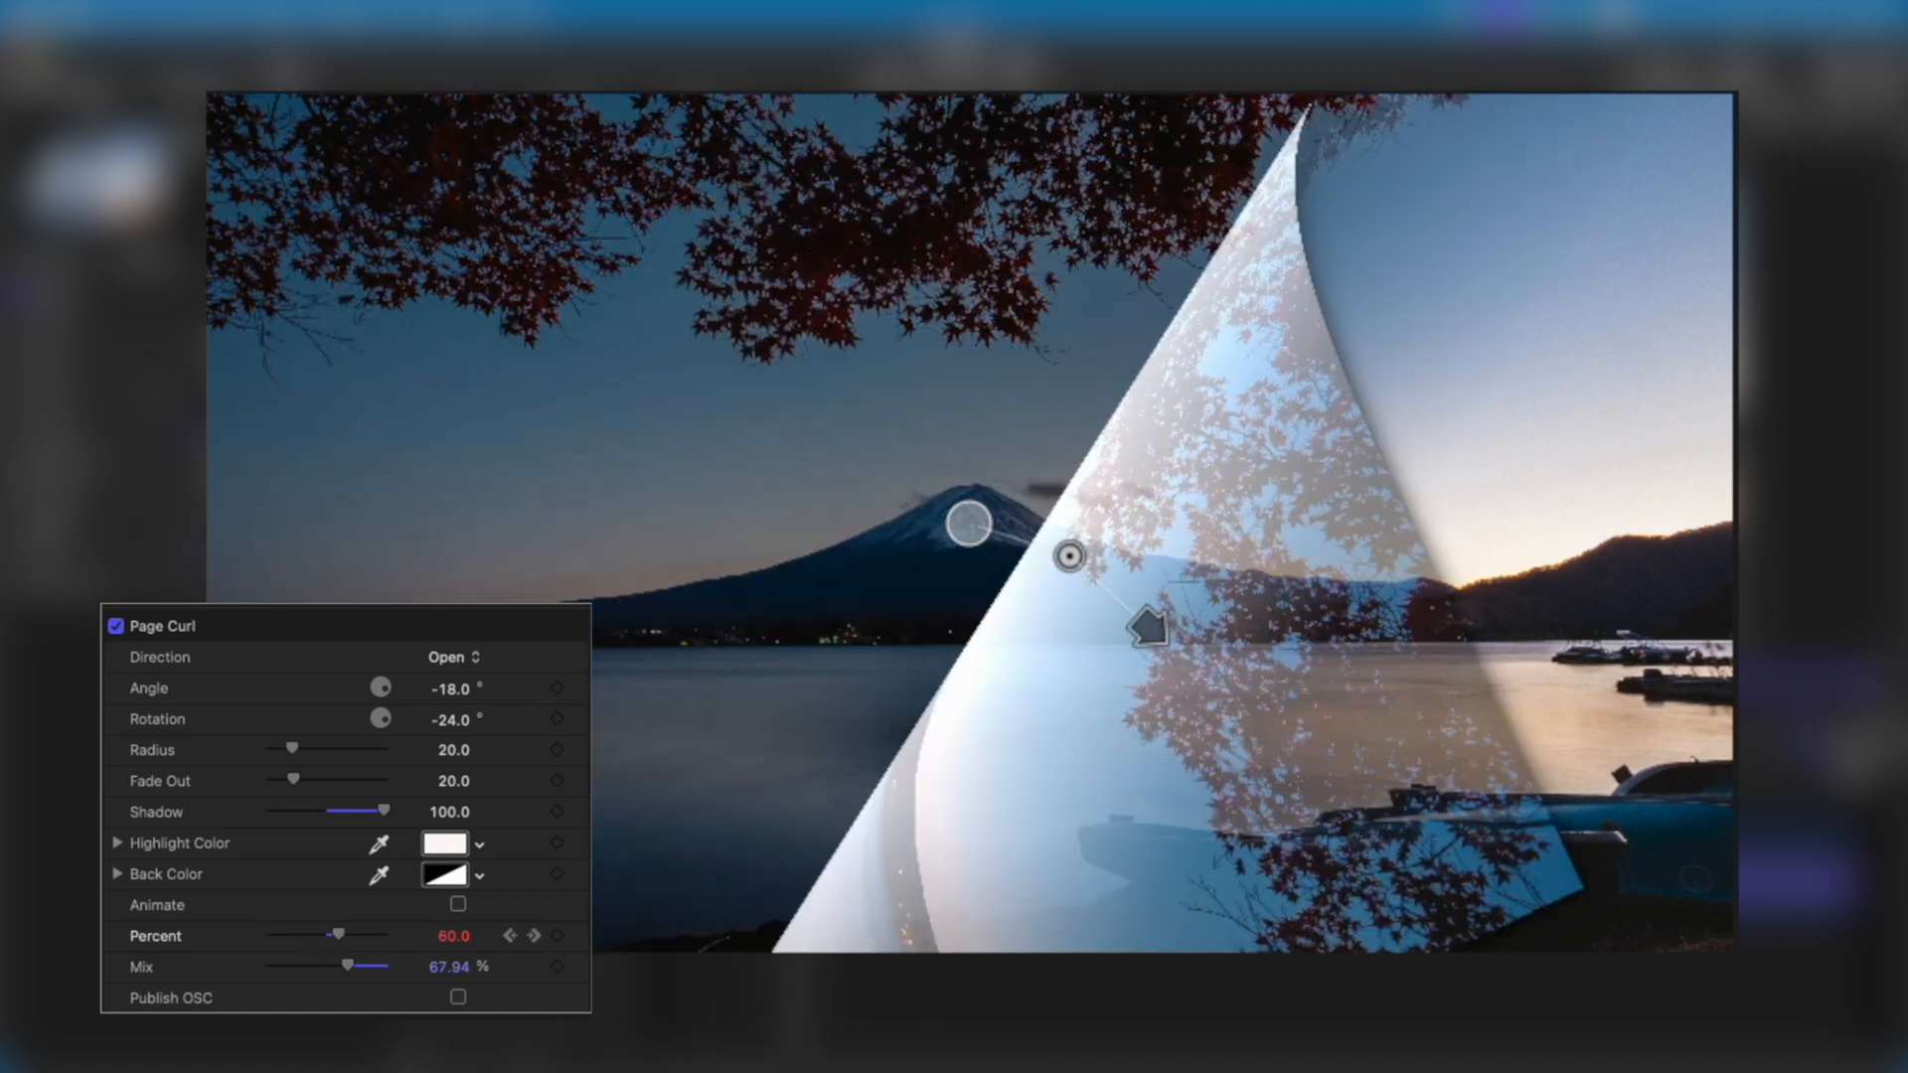
left_click_drag(361, 970, 390, 969)
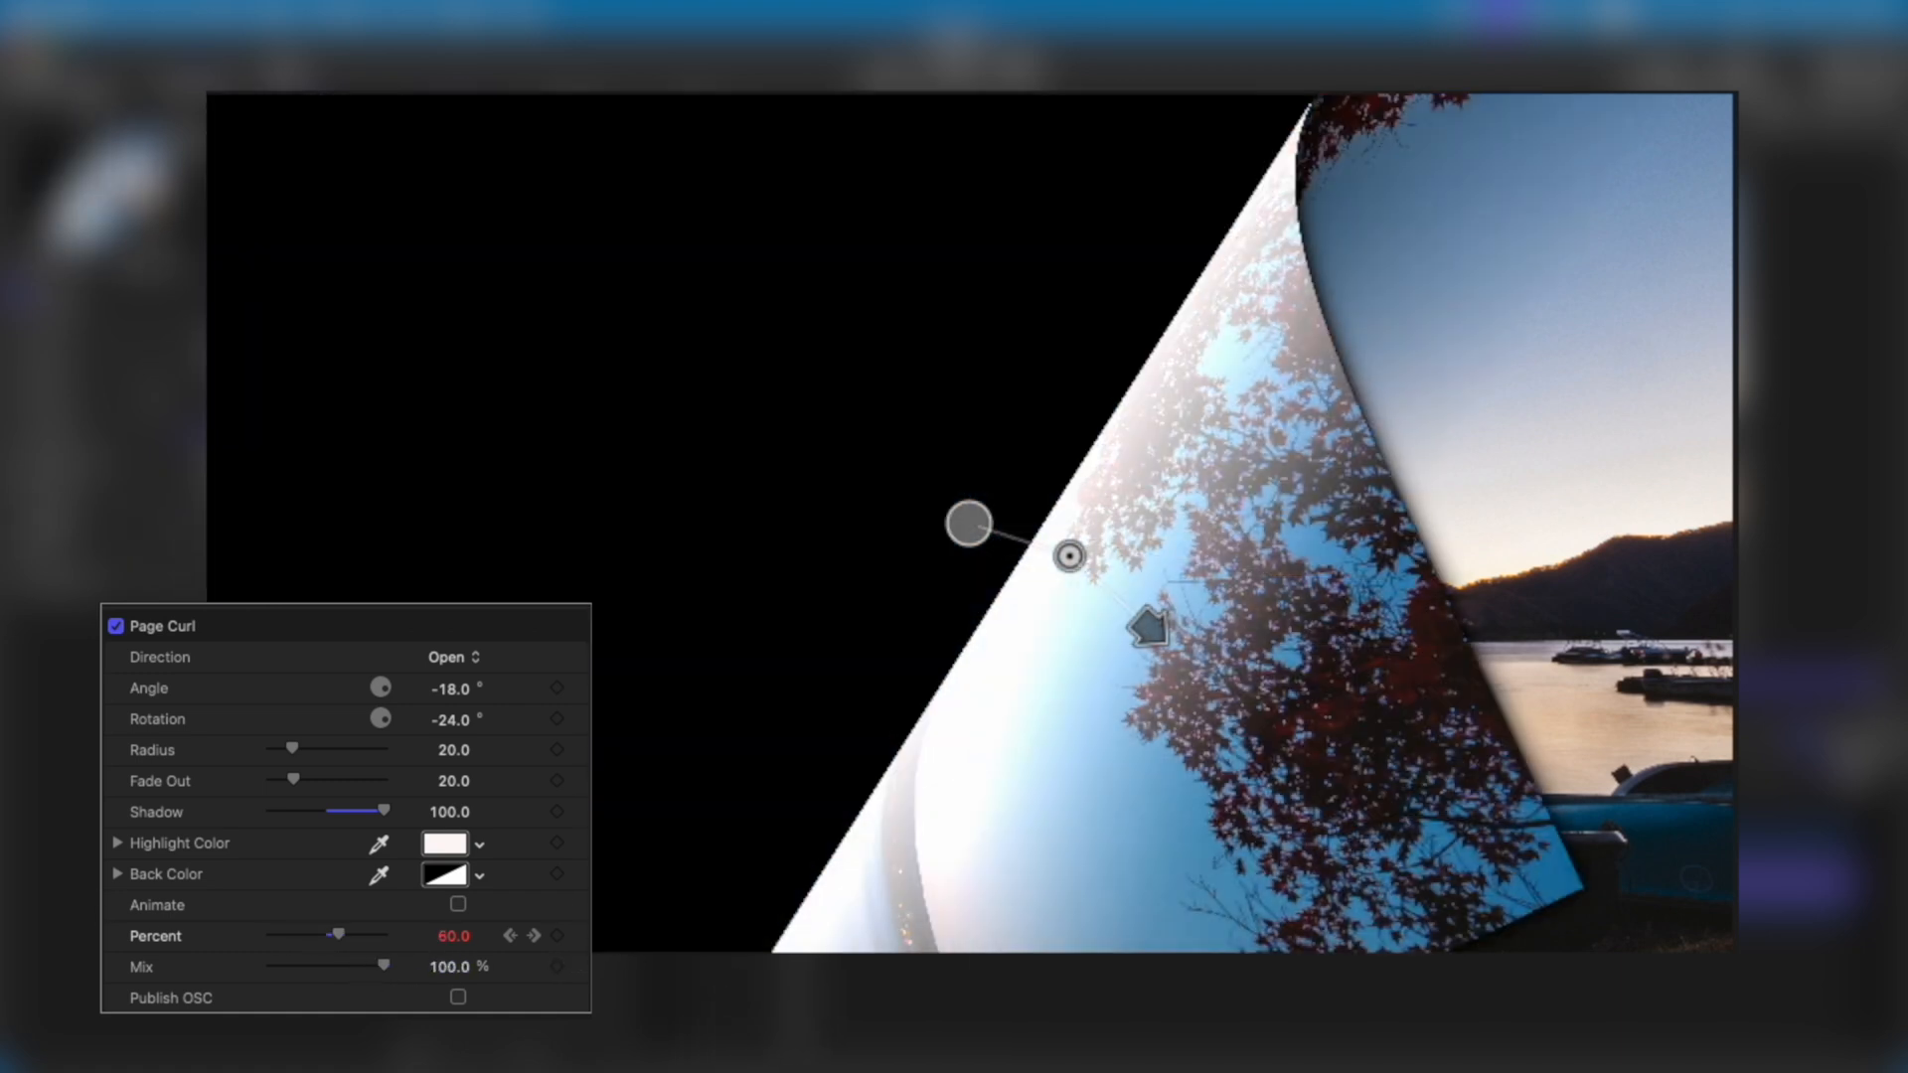